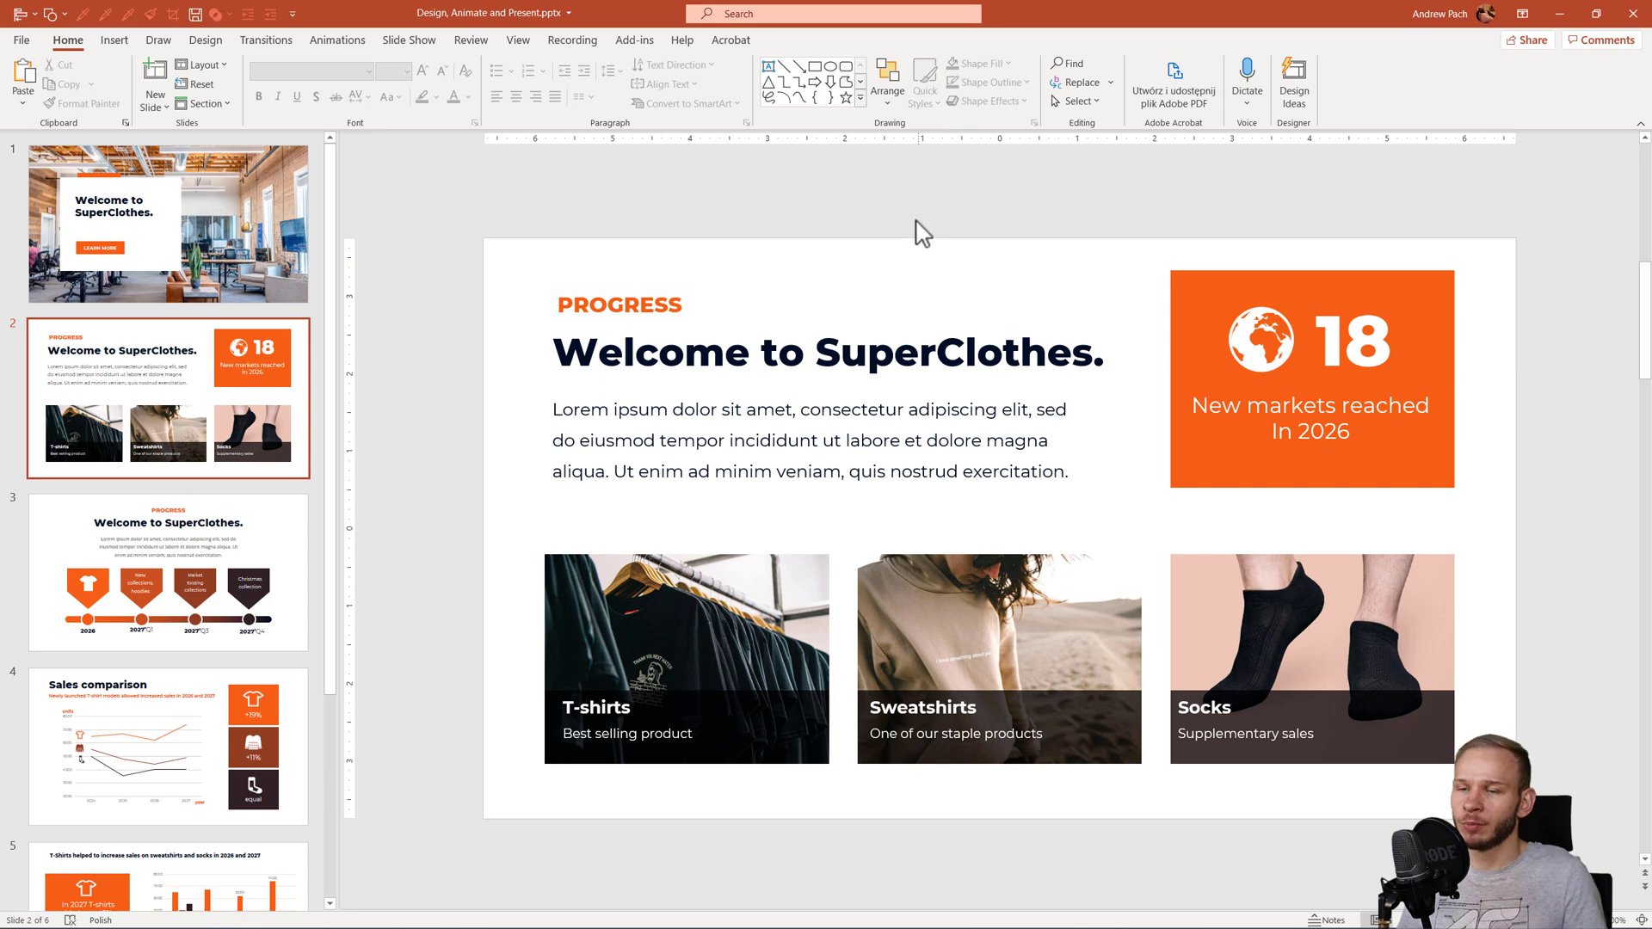
Scroll through the slide list and select slide 2.
scroll(918, 235, down, 2)
scroll(184, 276, down, 2)
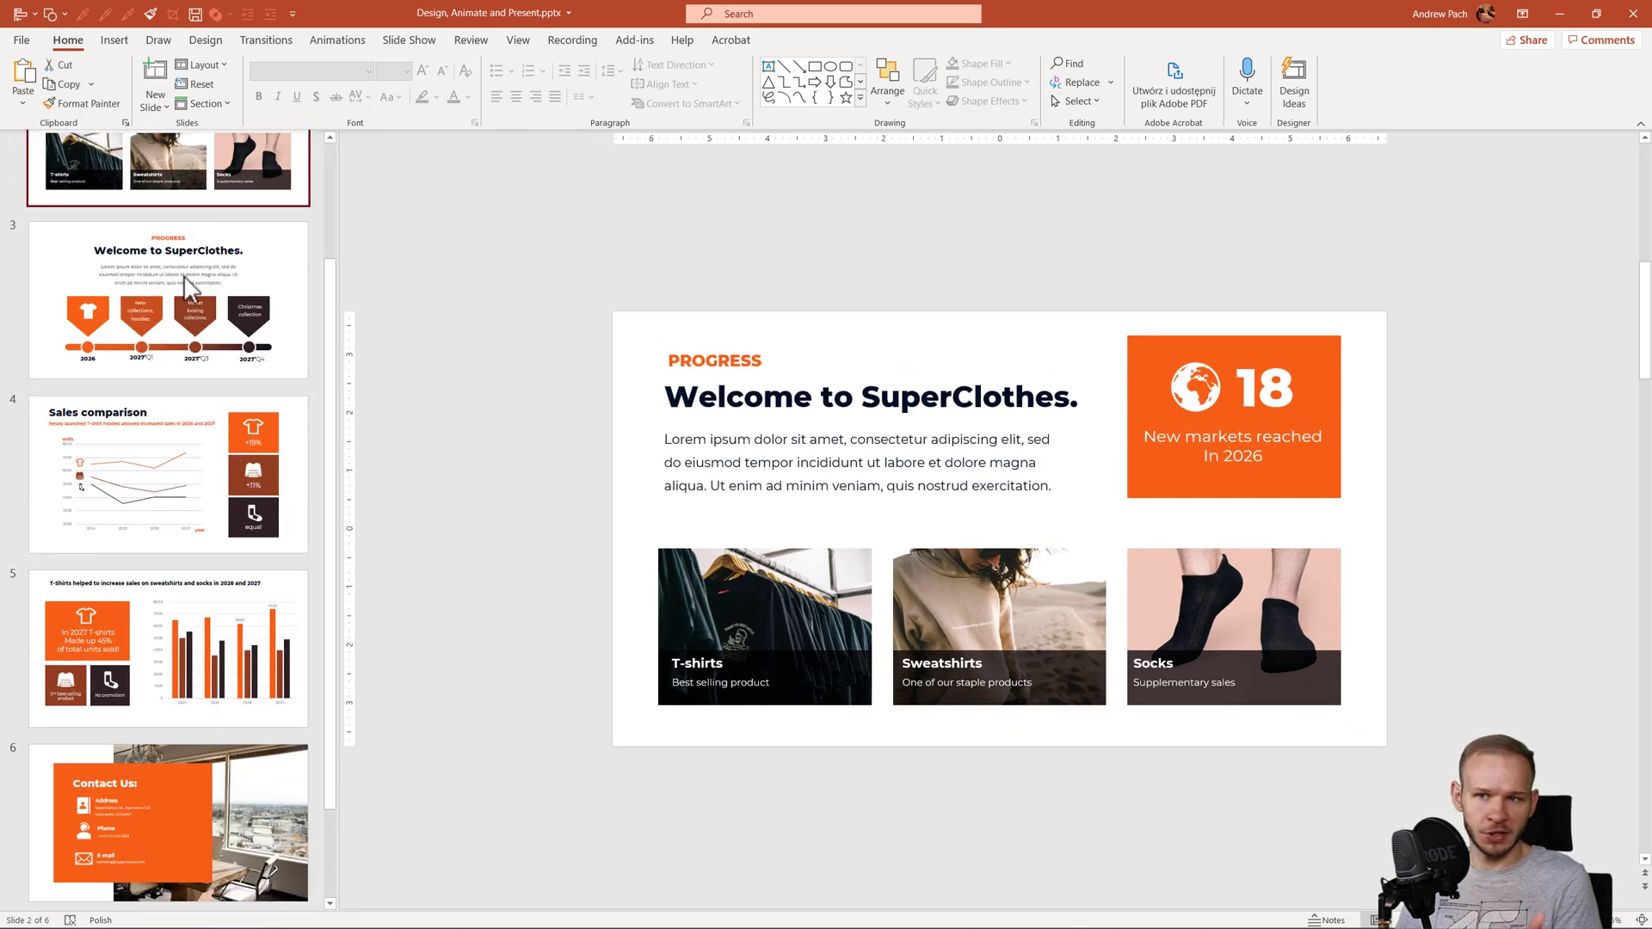
scroll(160, 463, up, 2)
click(165, 469)
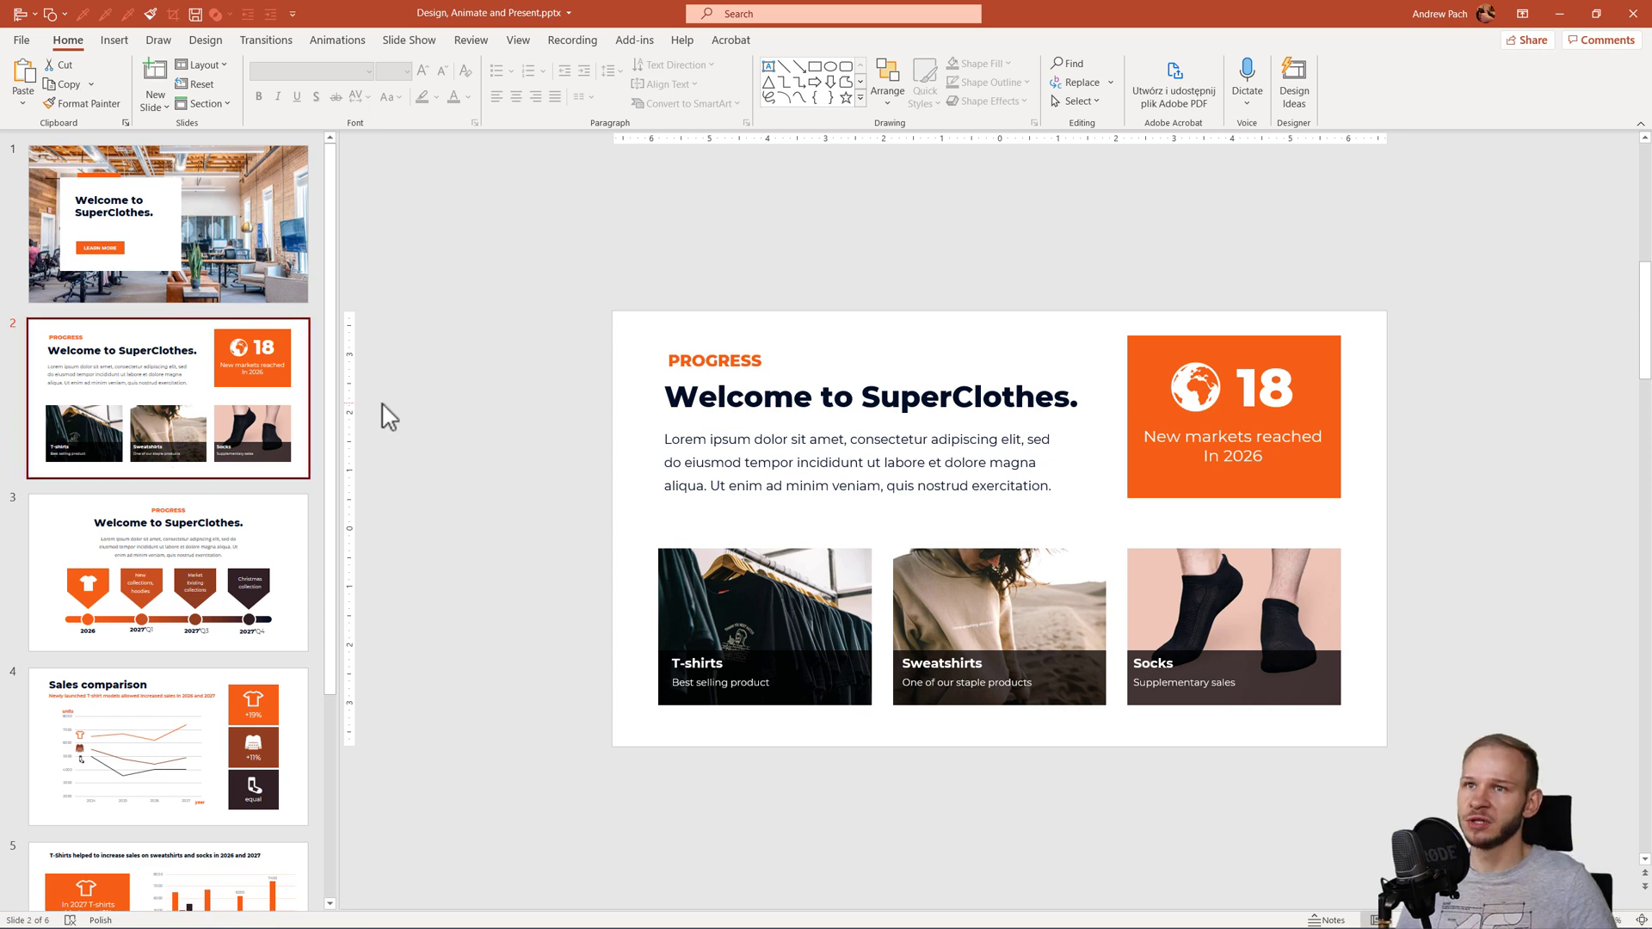
Draw a 3.1" by 3.39" rectangle beside slide 2's top-left, then select the orange 18 box.
click(115, 41)
click(255, 86)
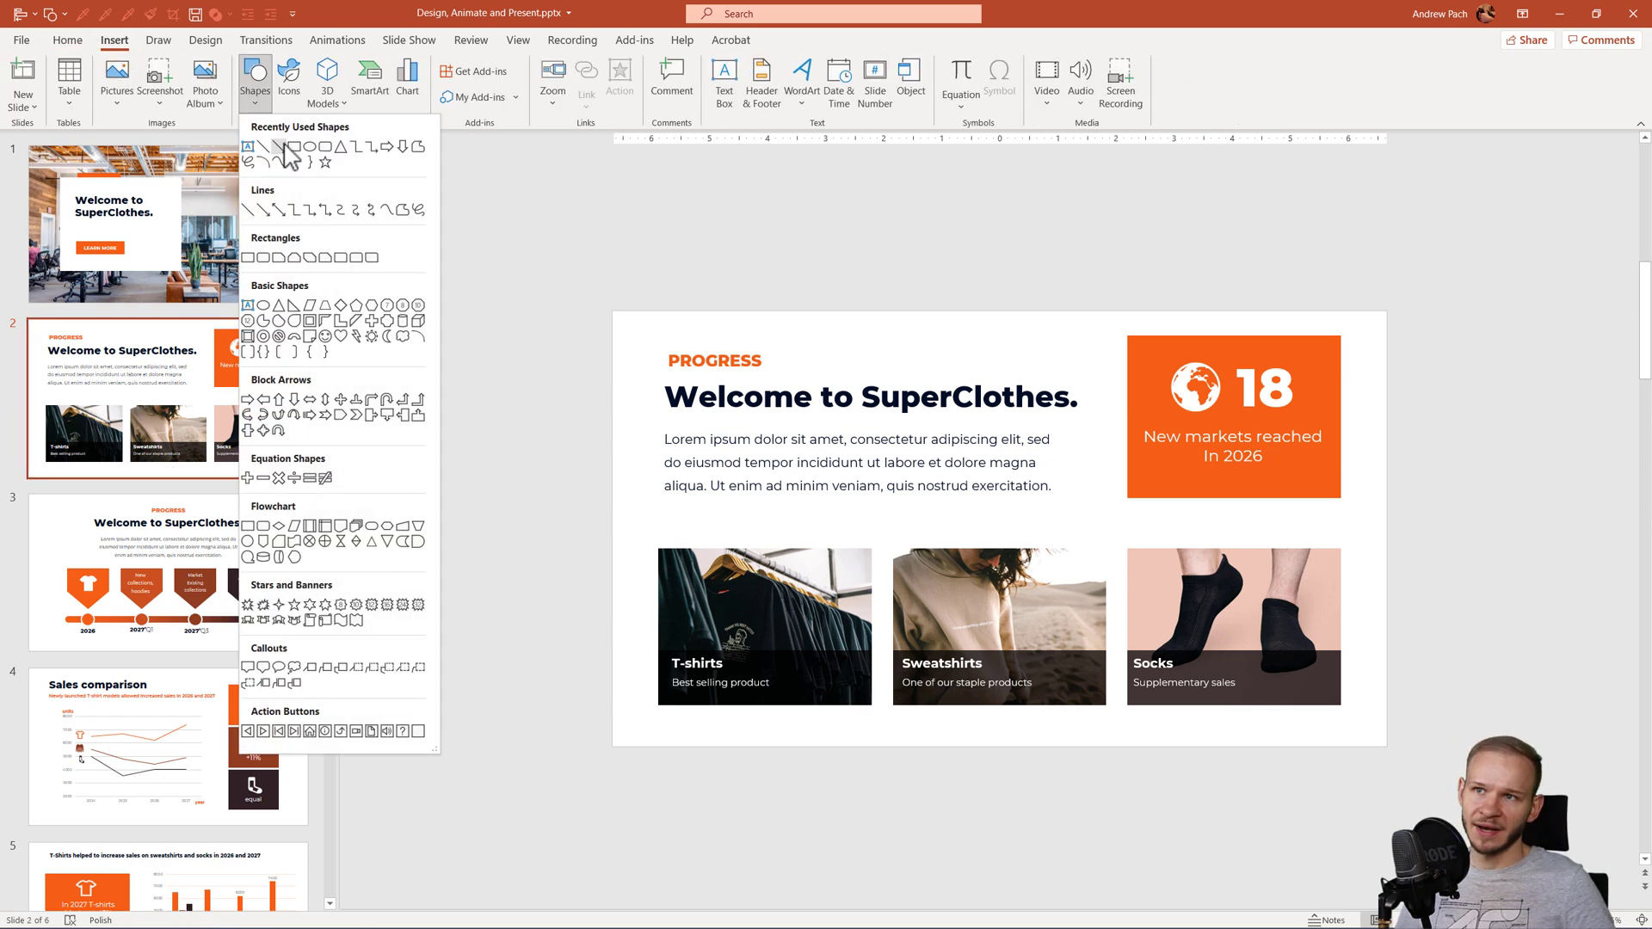
click(293, 146)
drag(420, 224, 618, 404)
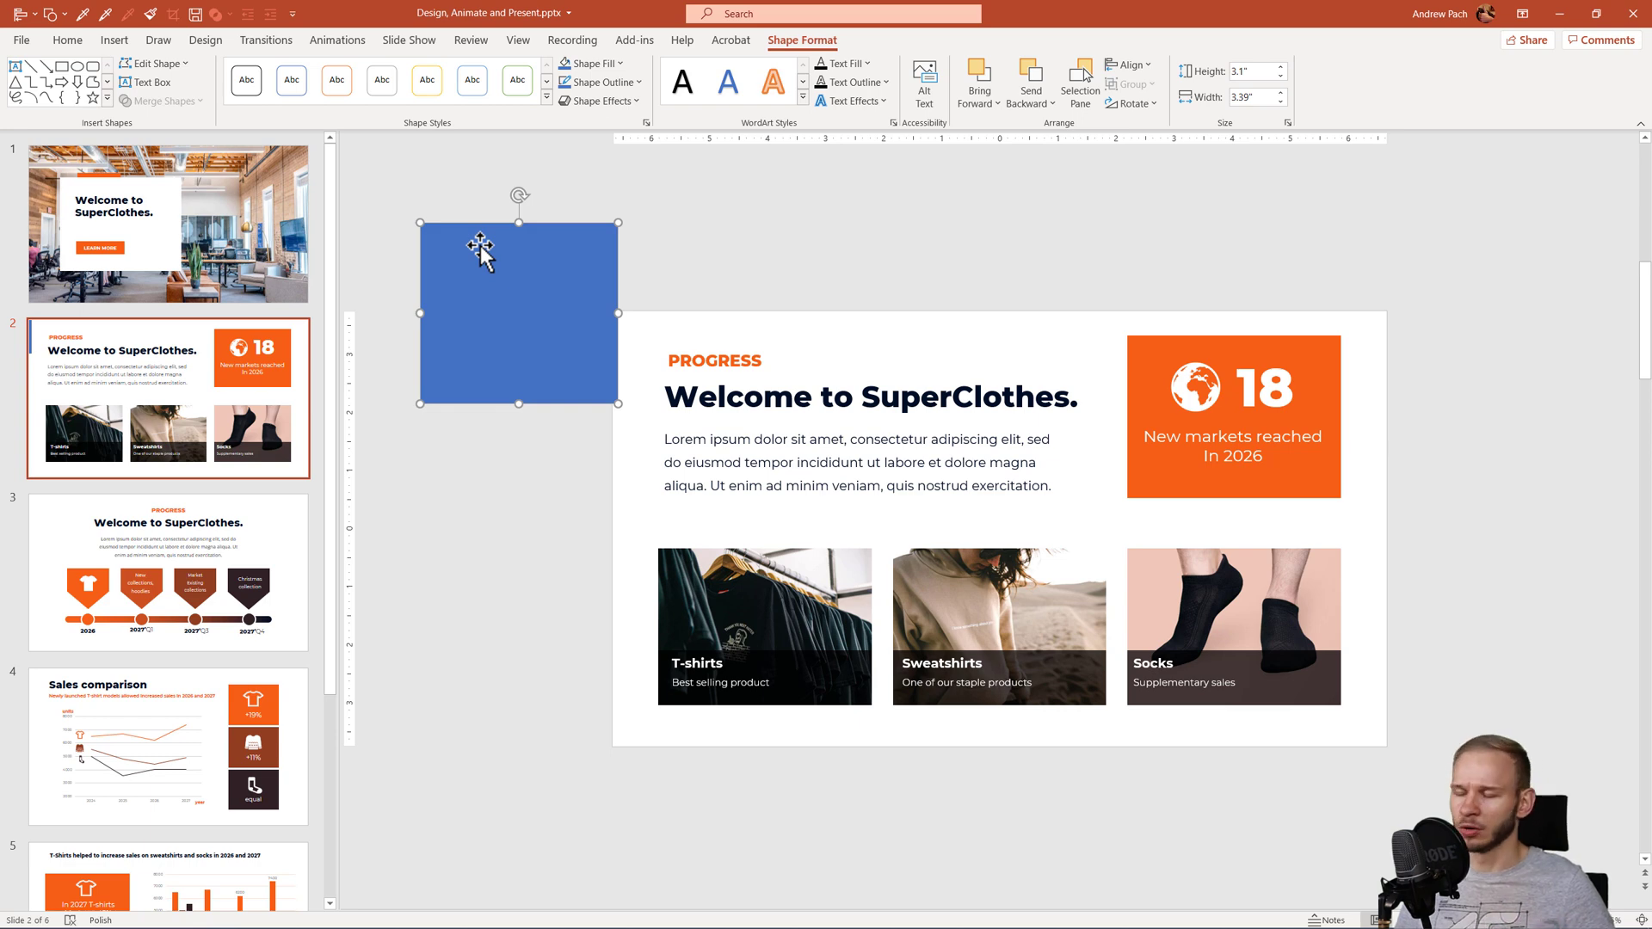
click(1099, 397)
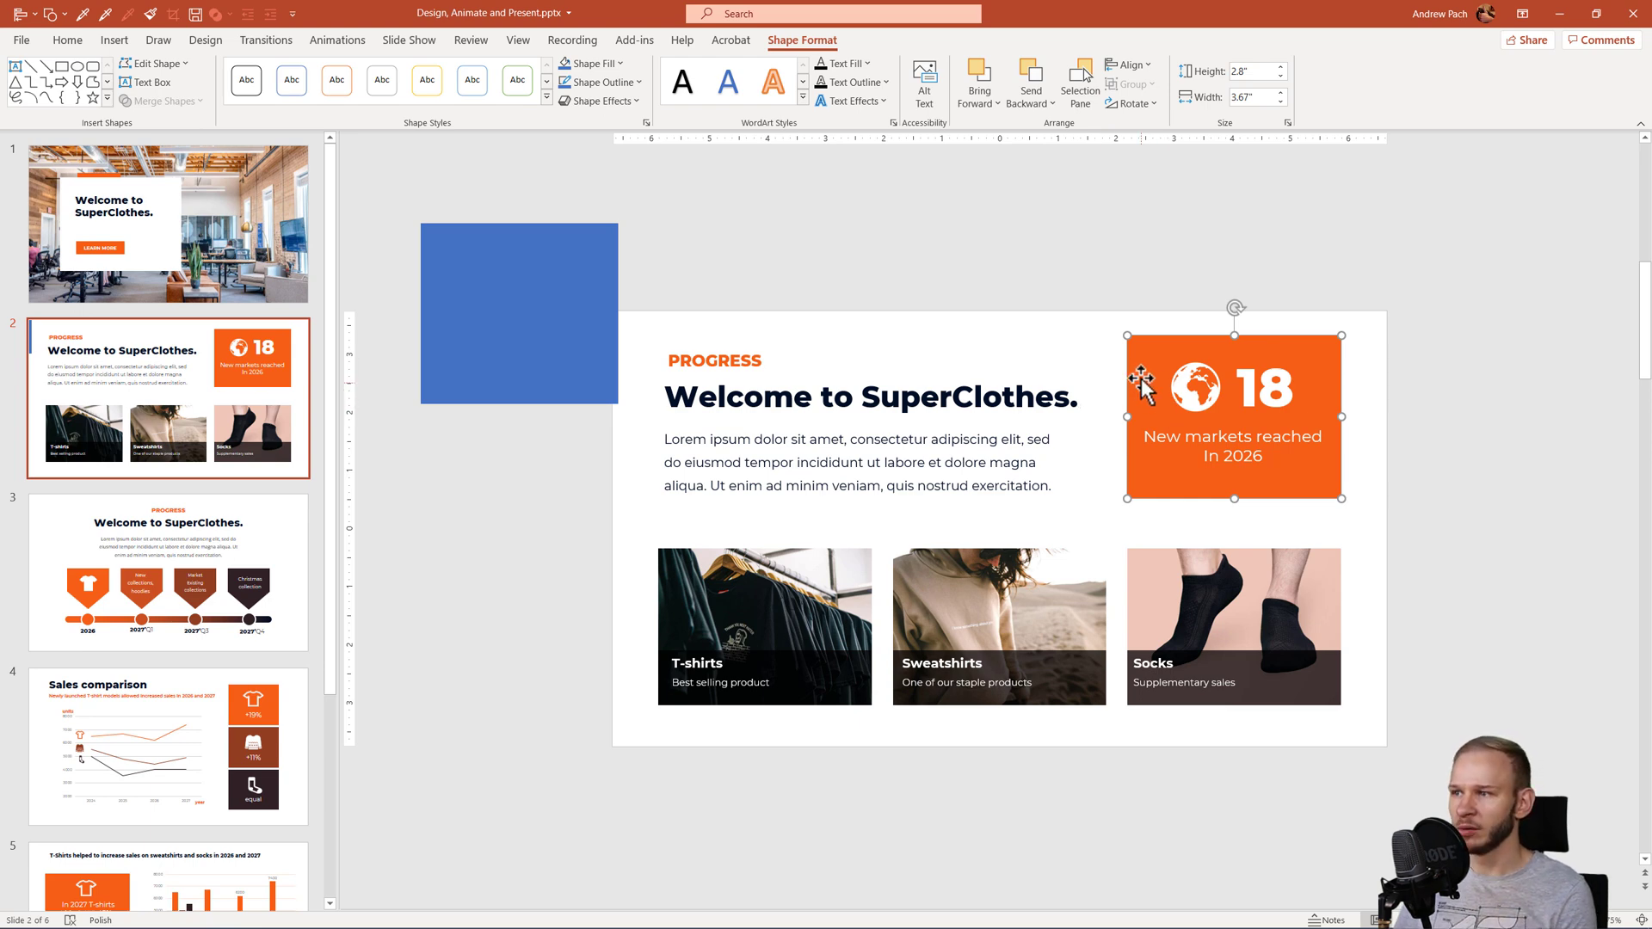
click(619, 65)
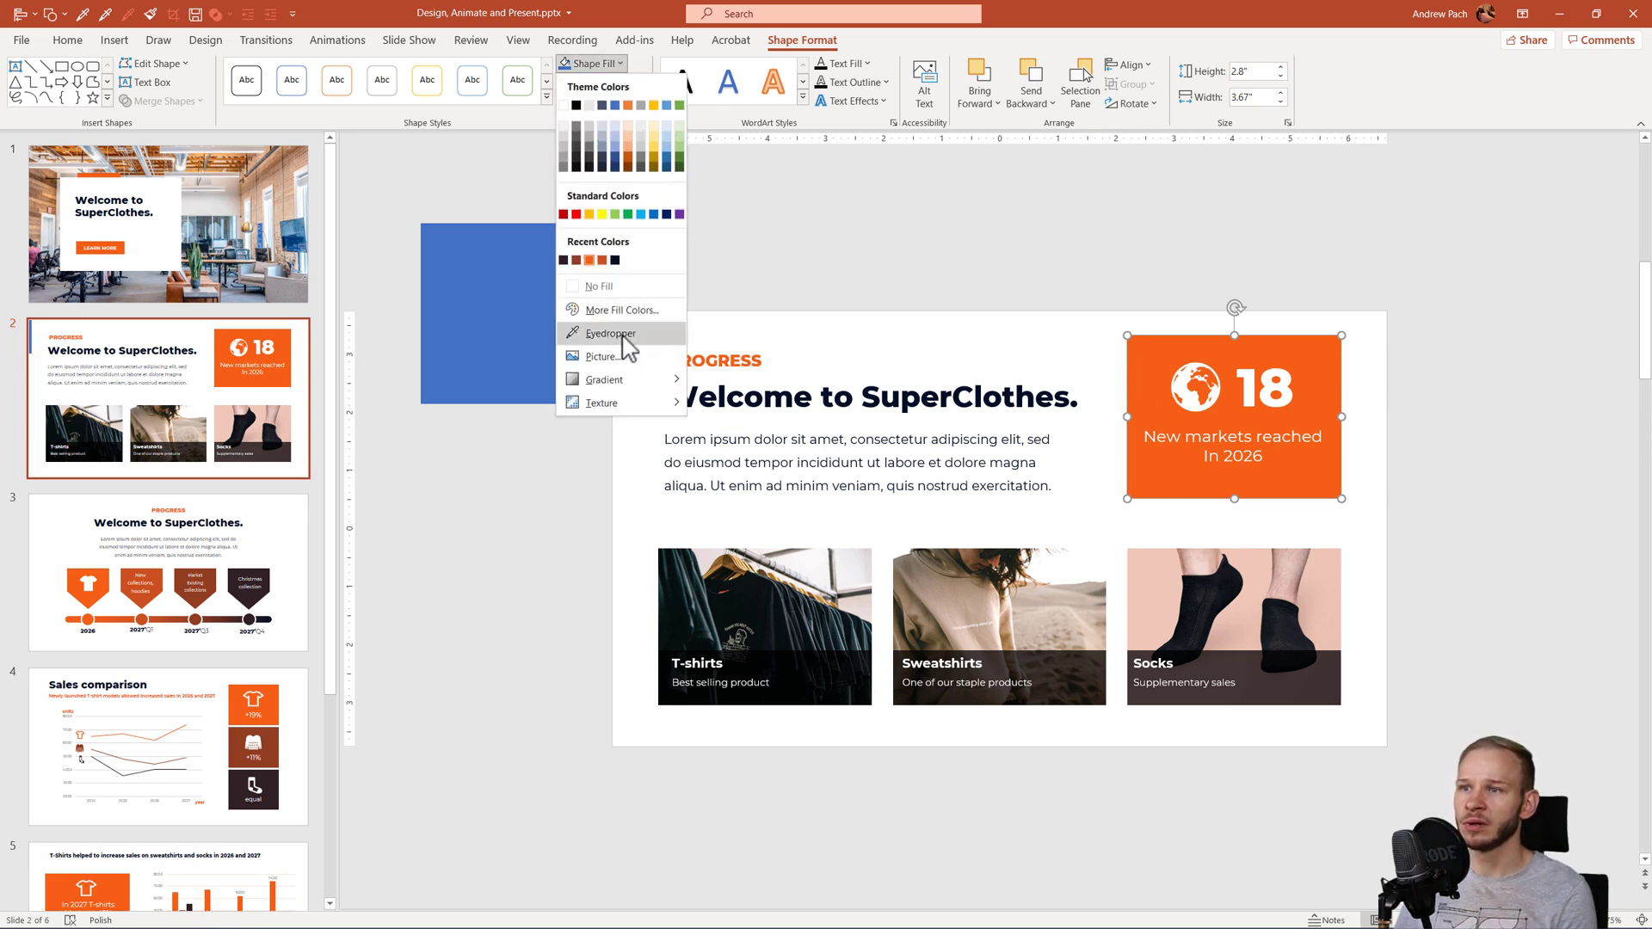
click(638, 320)
double_click(811, 547)
key(ctrl+c)
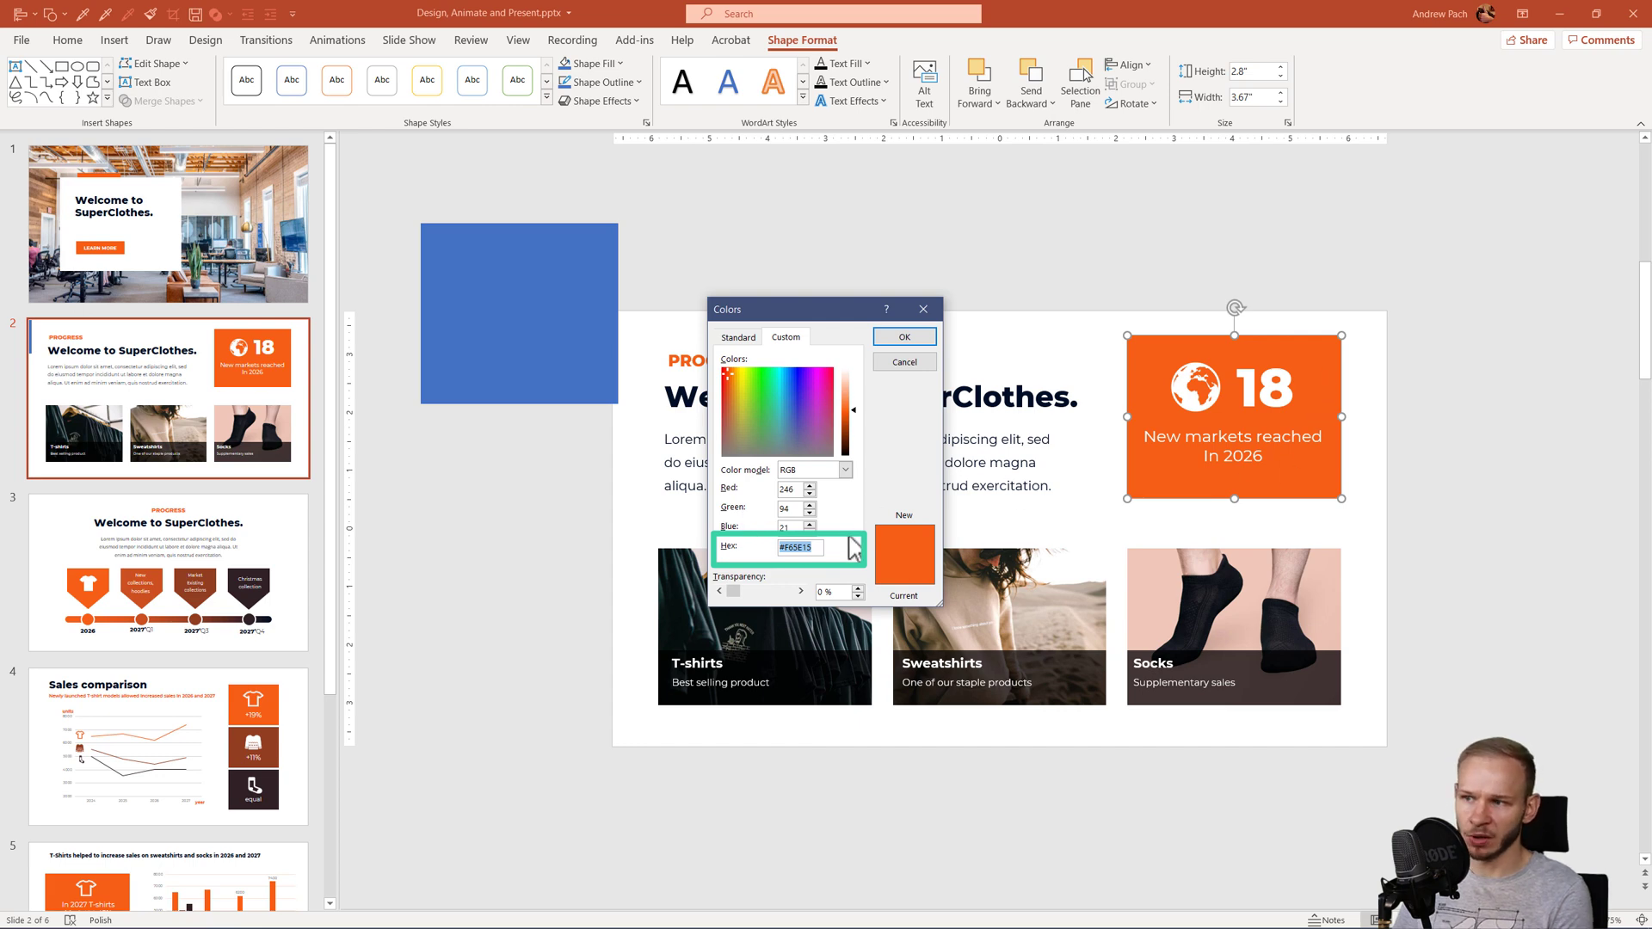
click(899, 341)
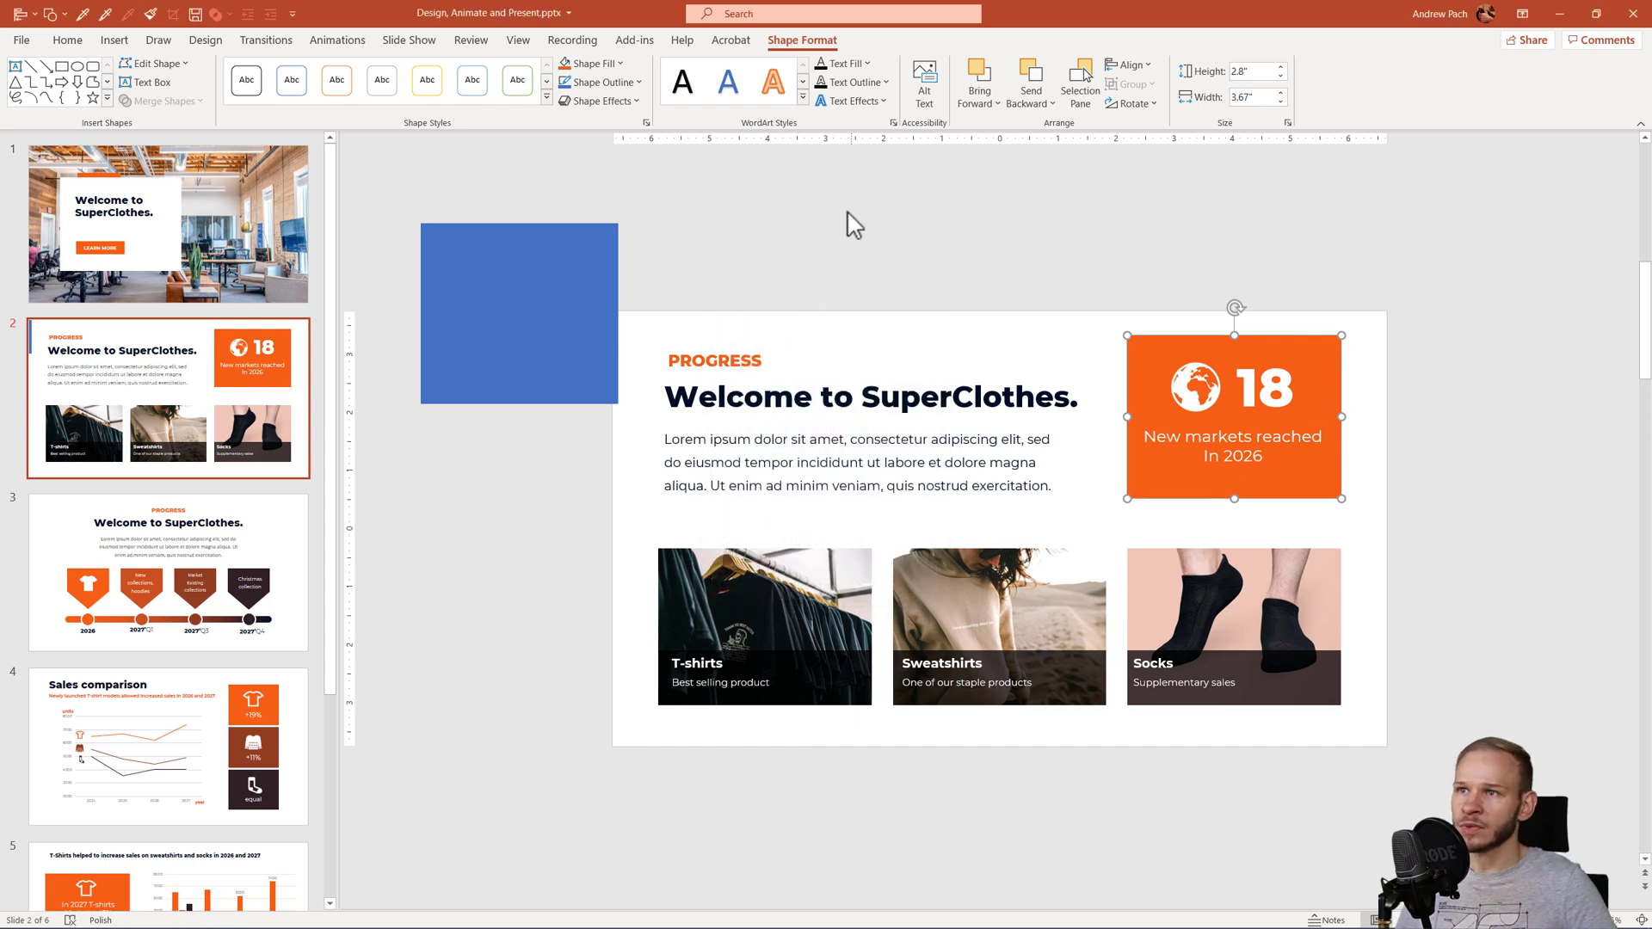
Create a custom theme colour set with Accent 1 as hex #F65E15 and save it.
click(206, 41)
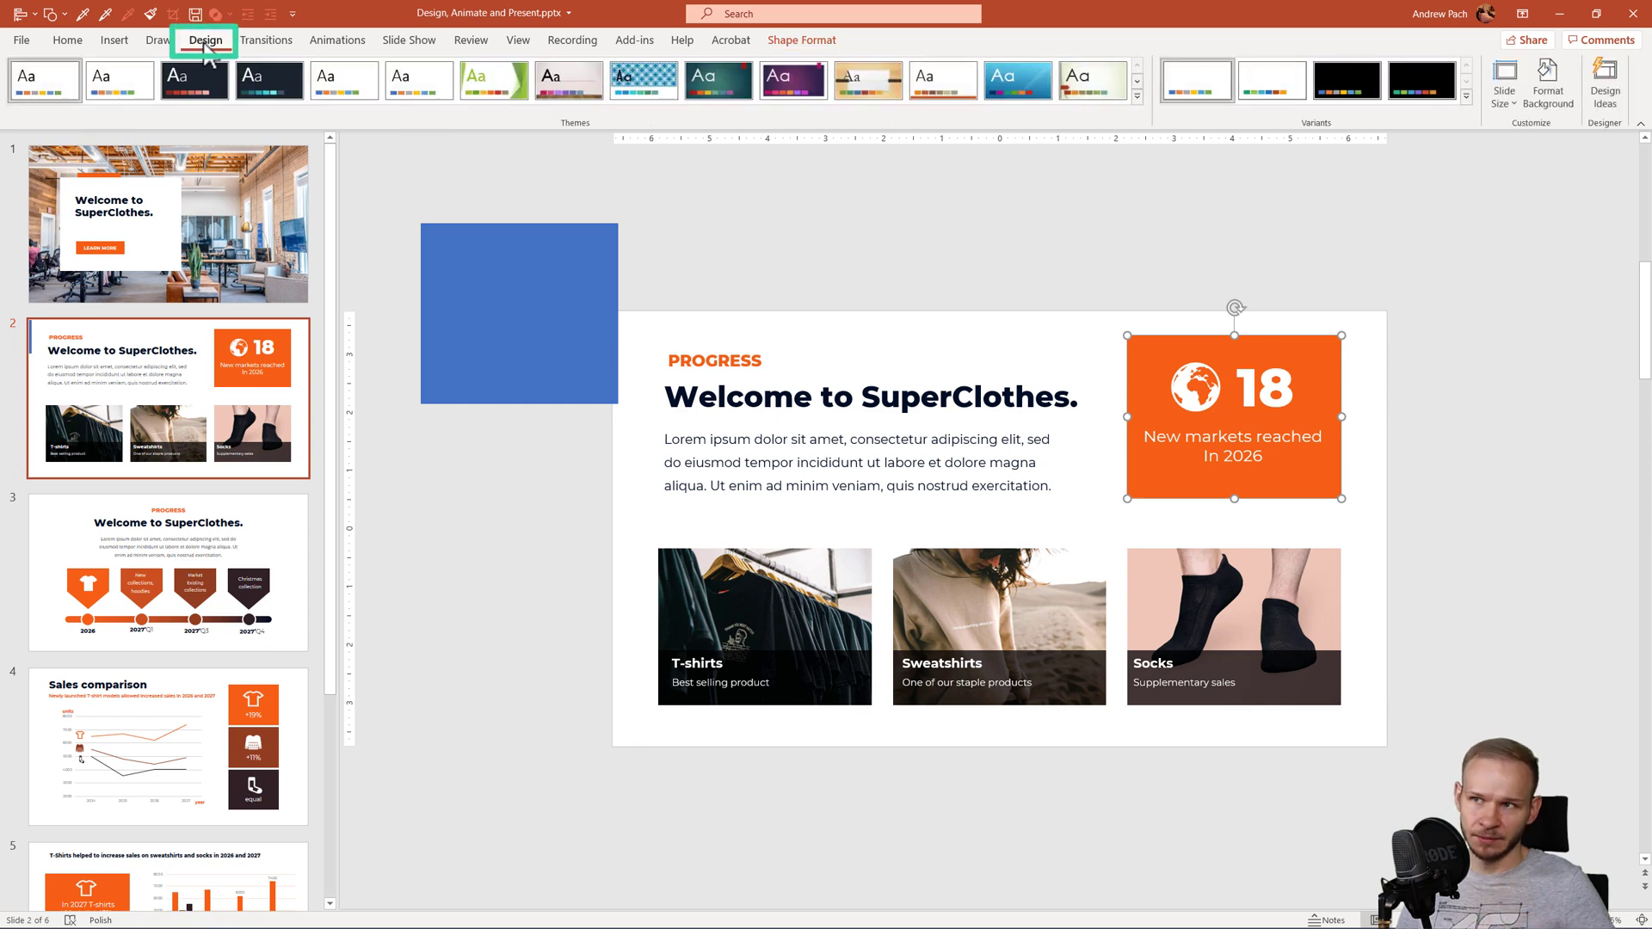
click(1468, 97)
mouse_move(1430, 129)
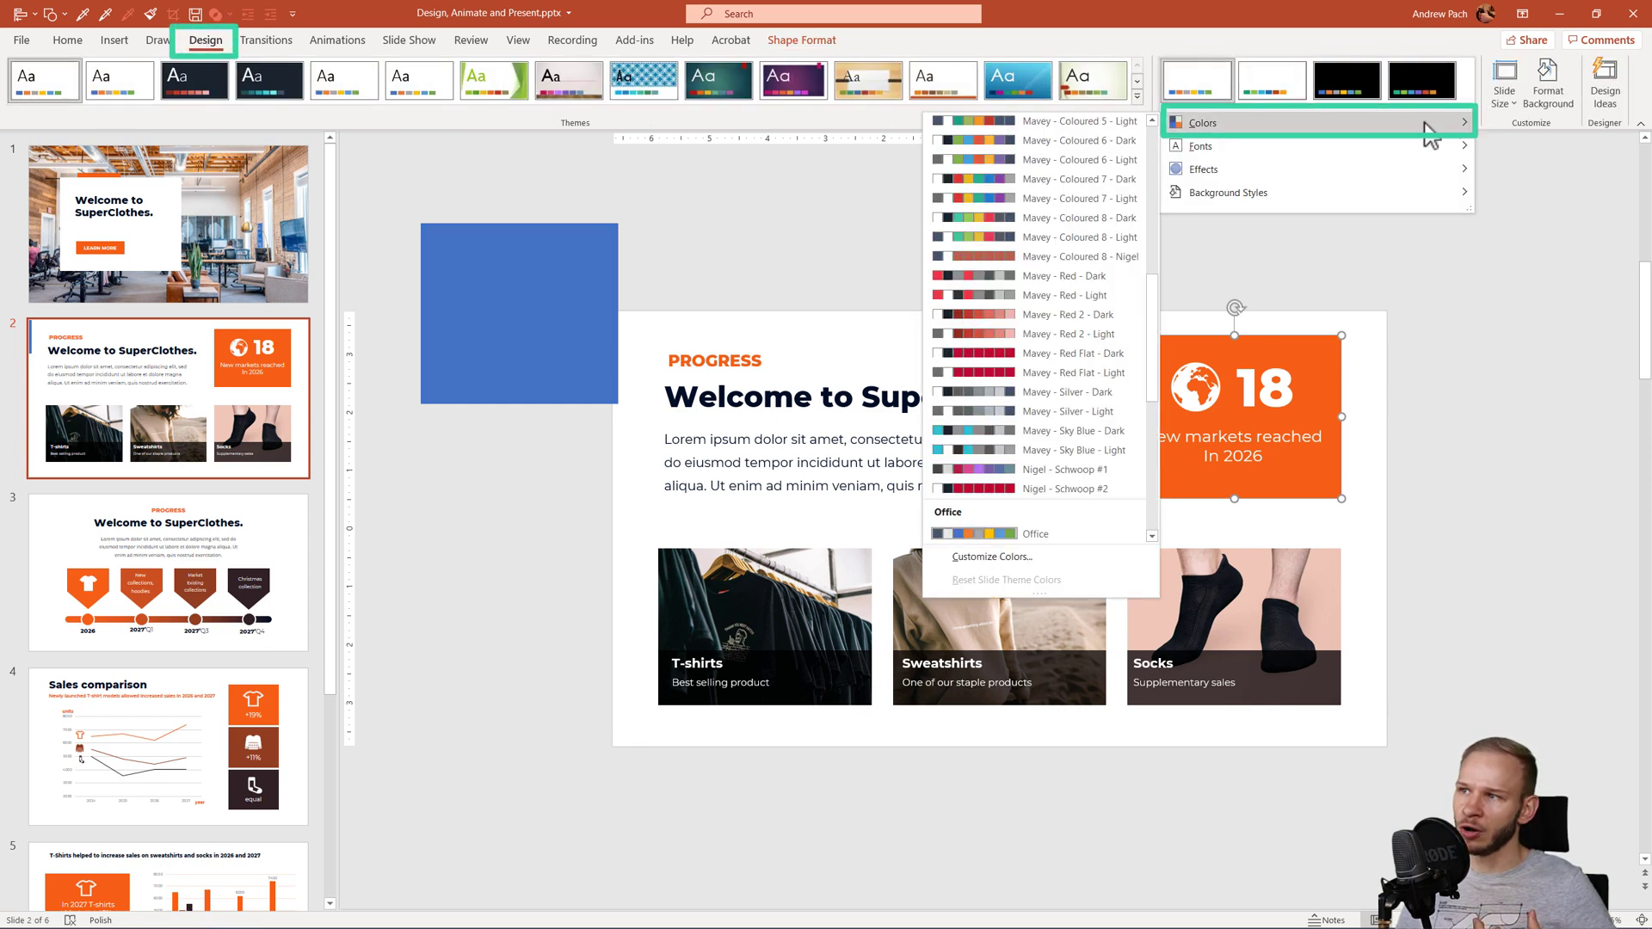
click(992, 556)
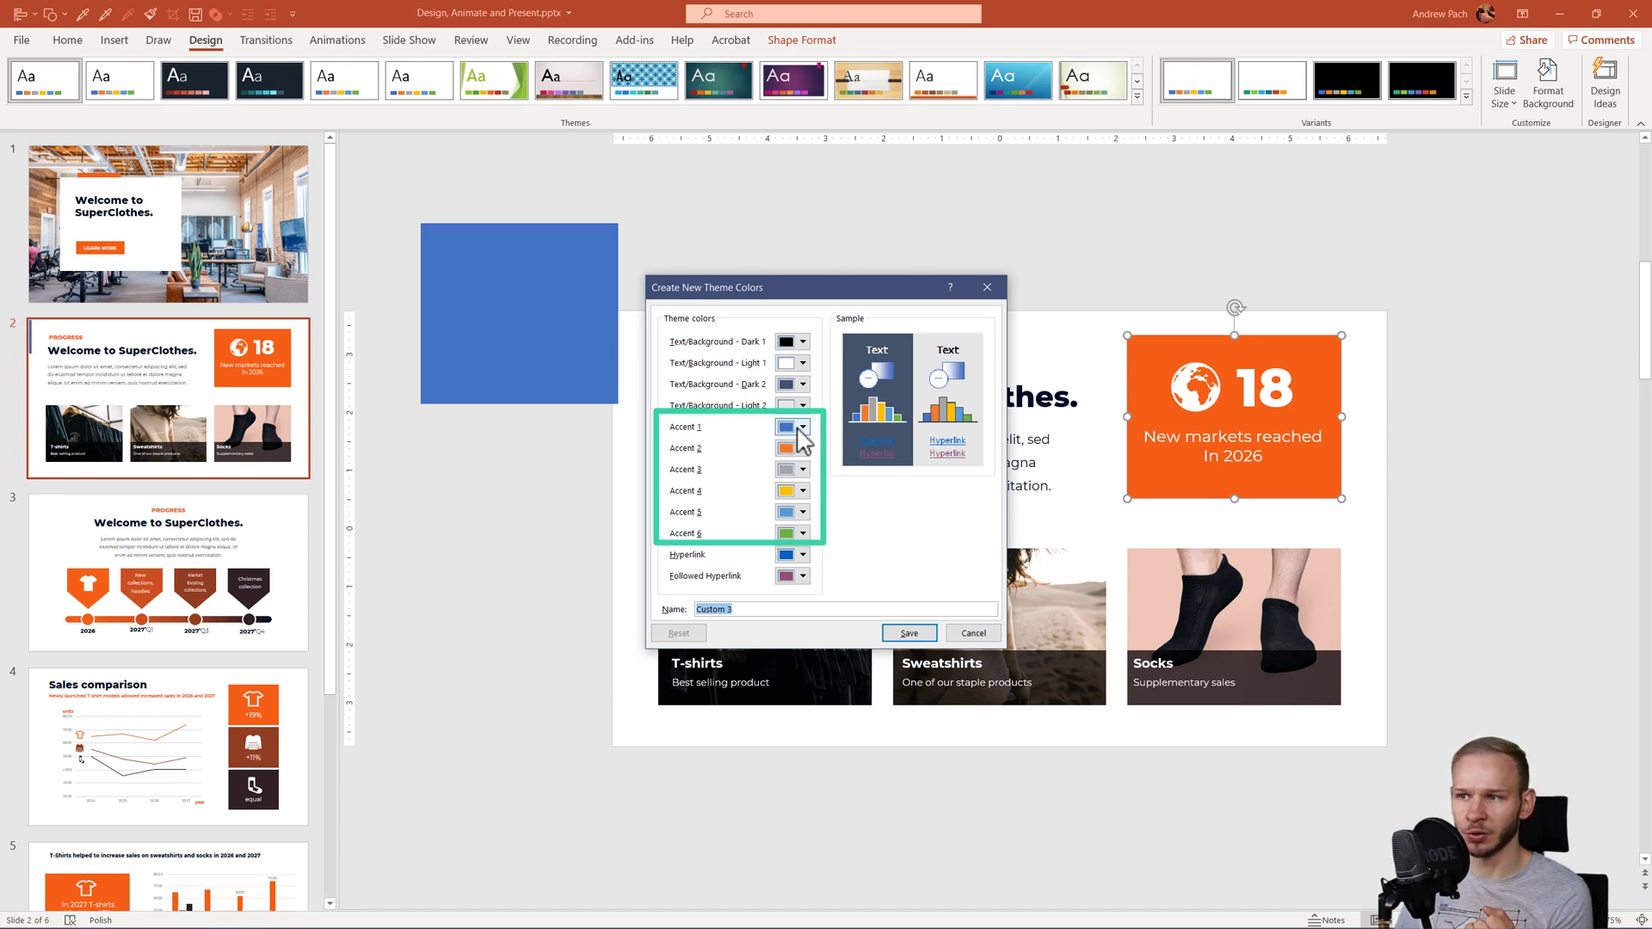
click(797, 430)
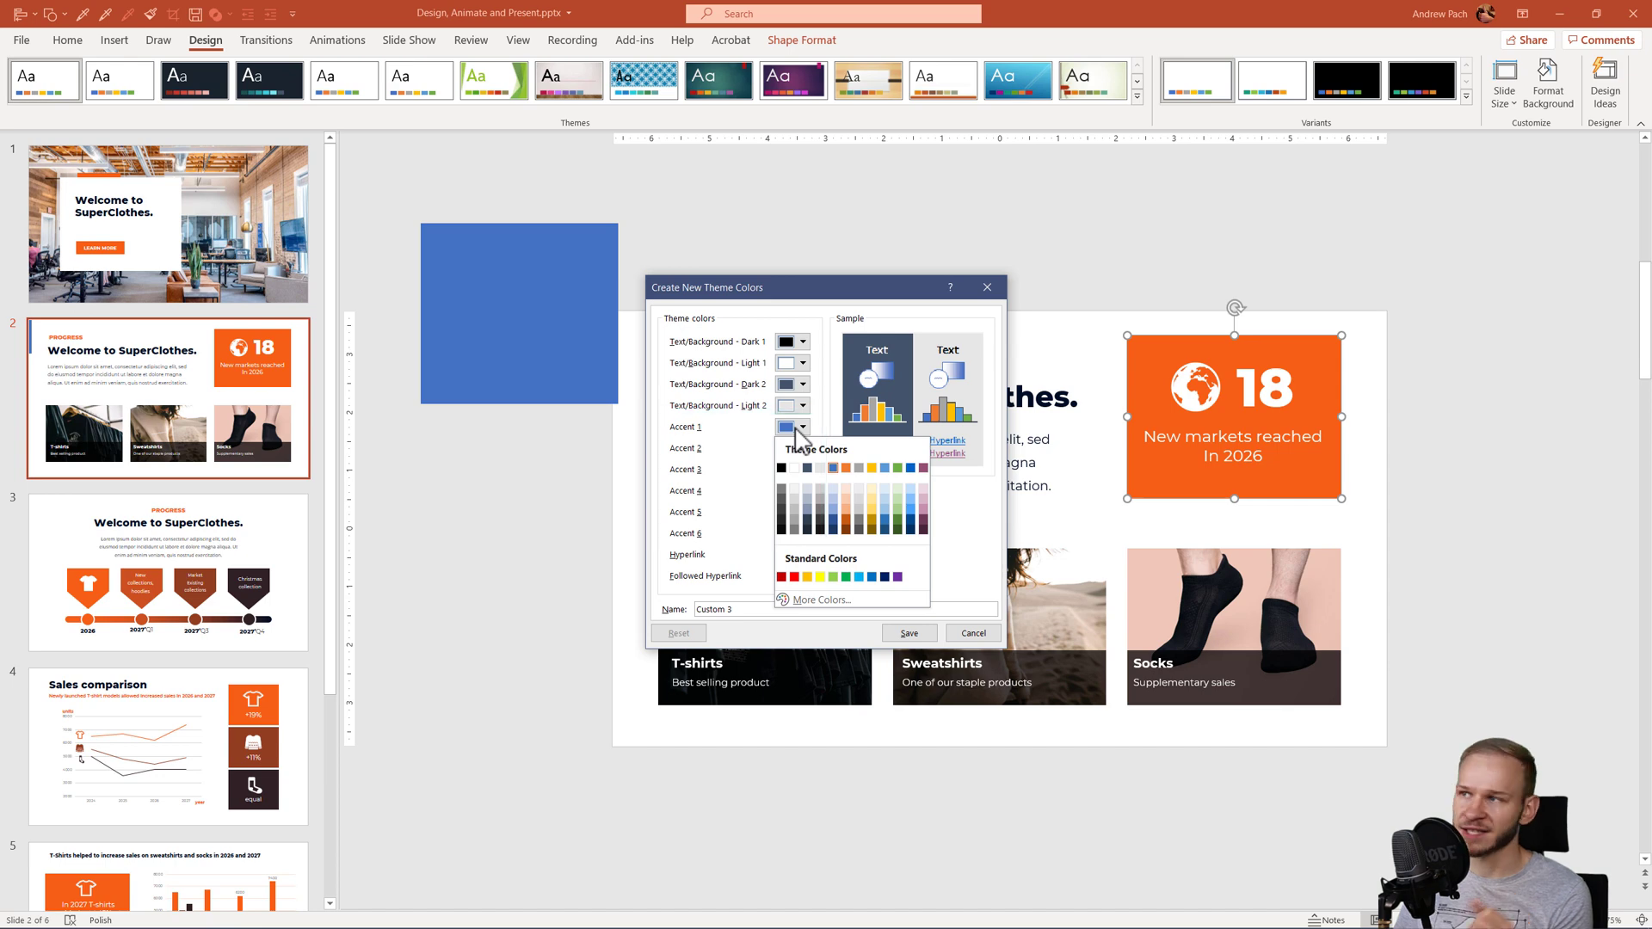
click(820, 600)
triple_click(800, 565)
key(ctrl+v)
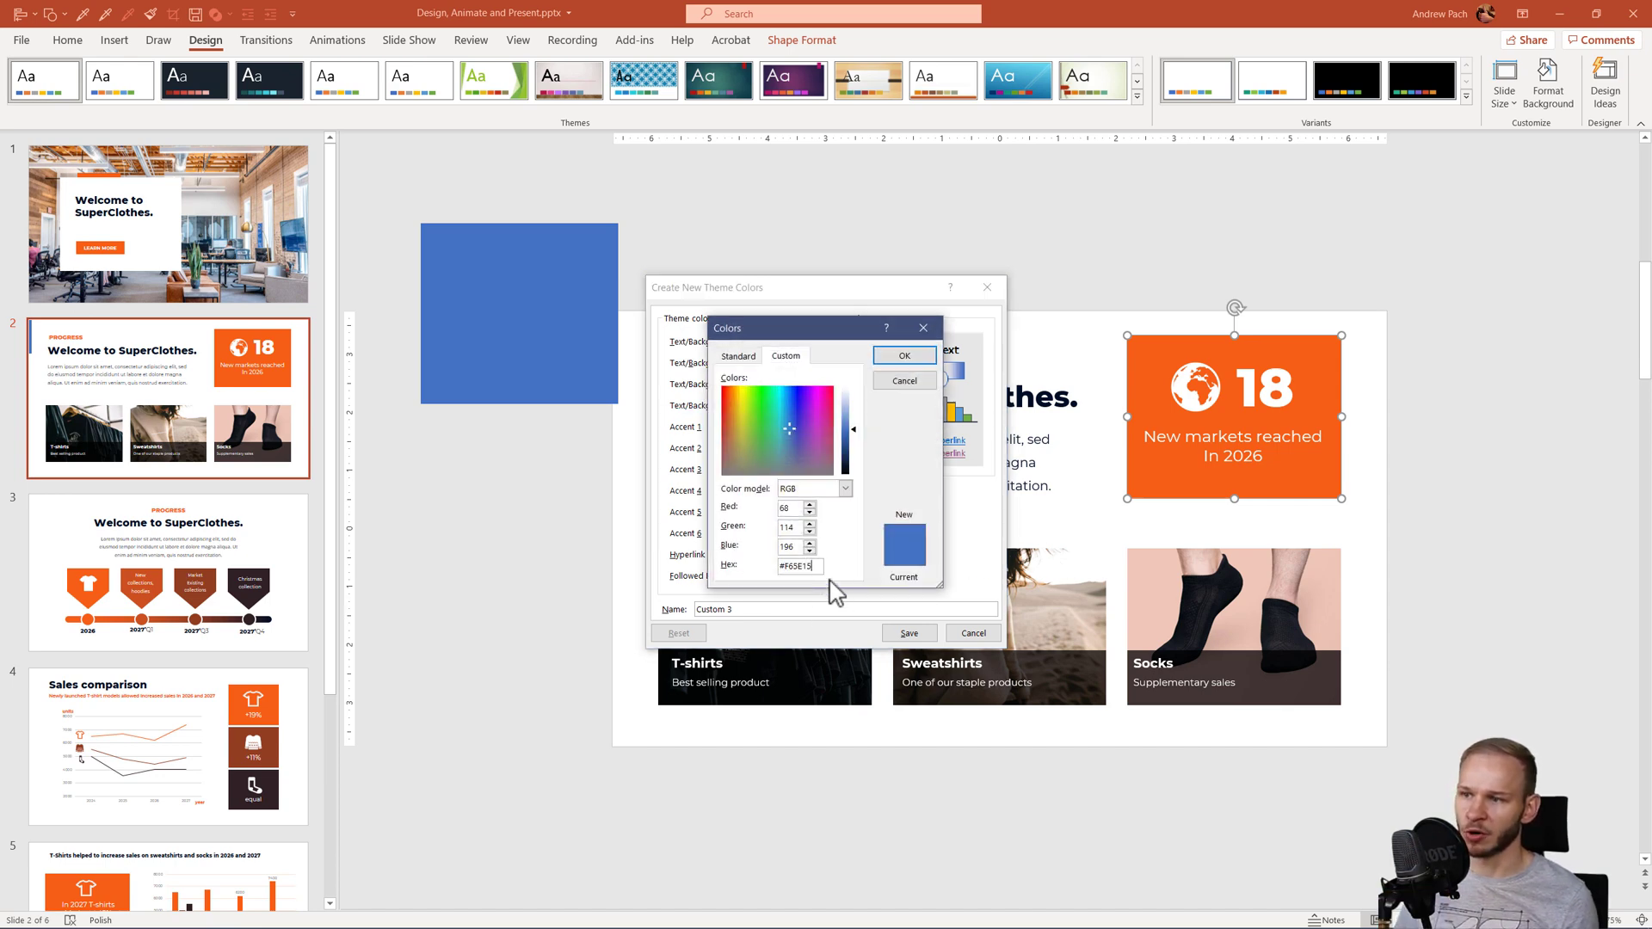
click(904, 356)
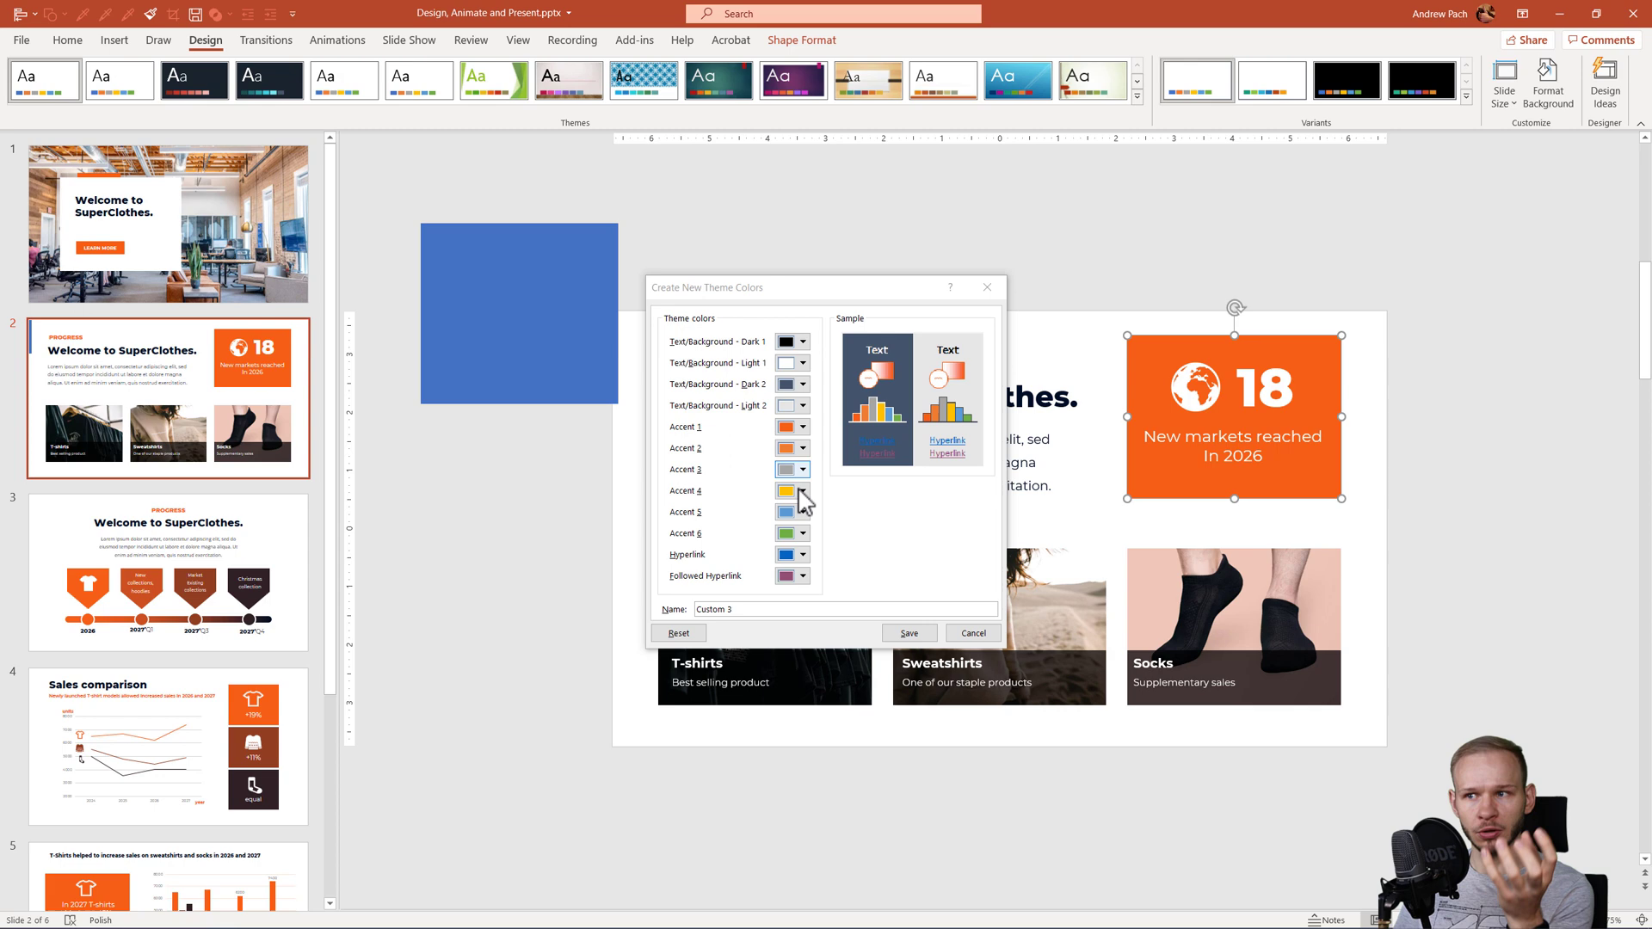
click(908, 632)
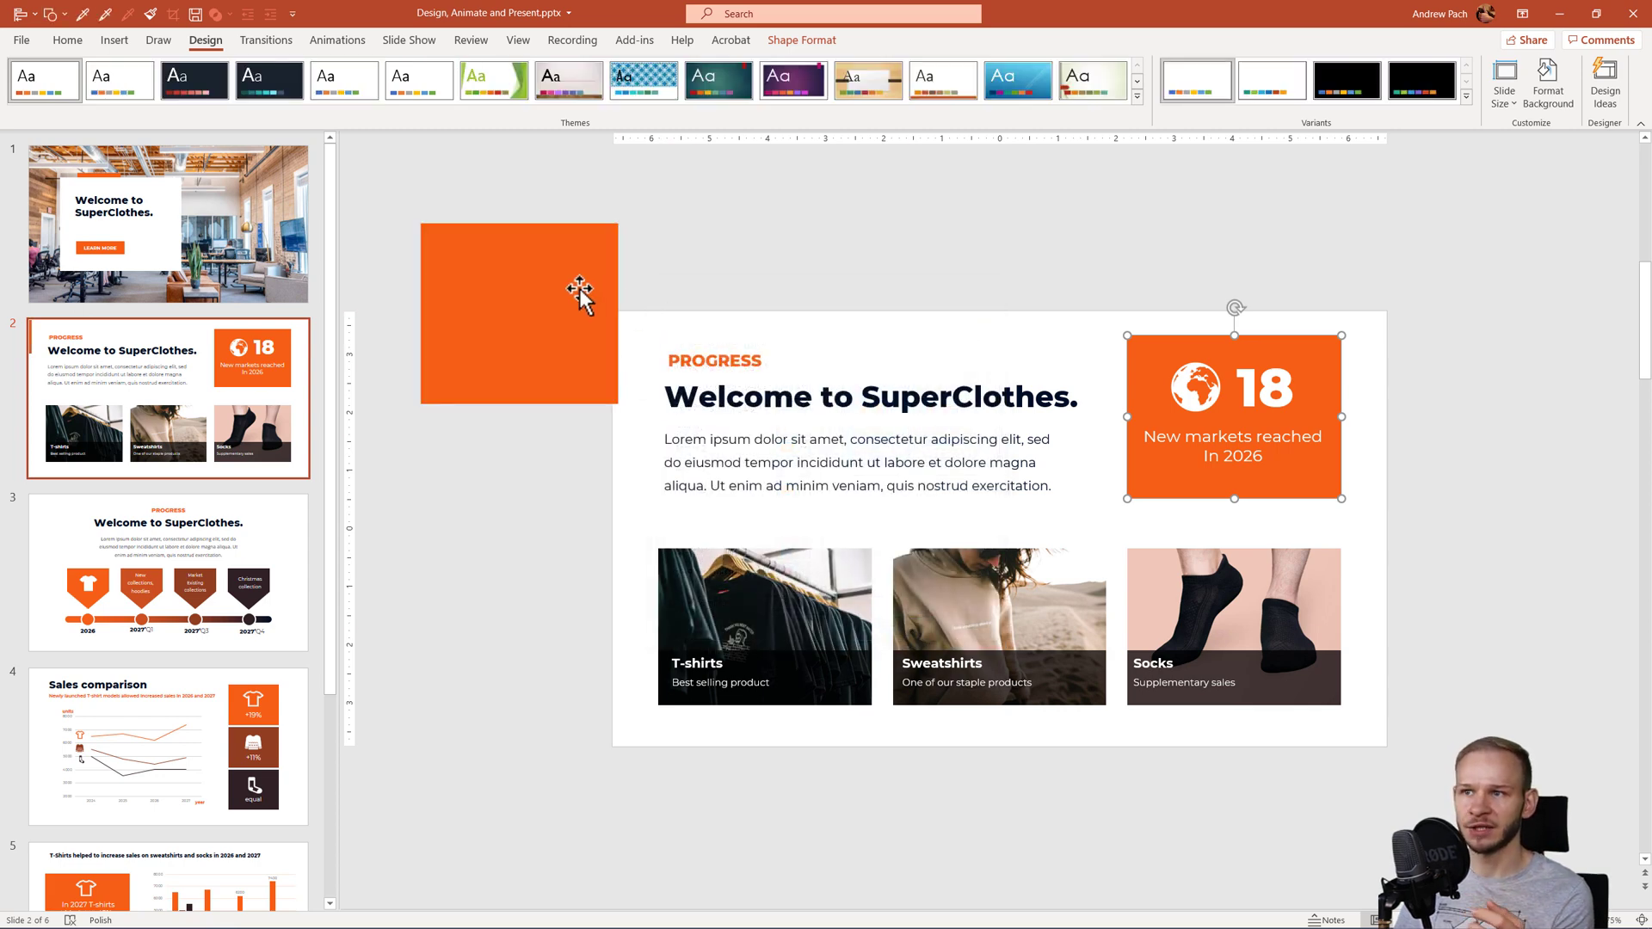
Nudge the orange rectangle slightly up and to the left.
click(656, 346)
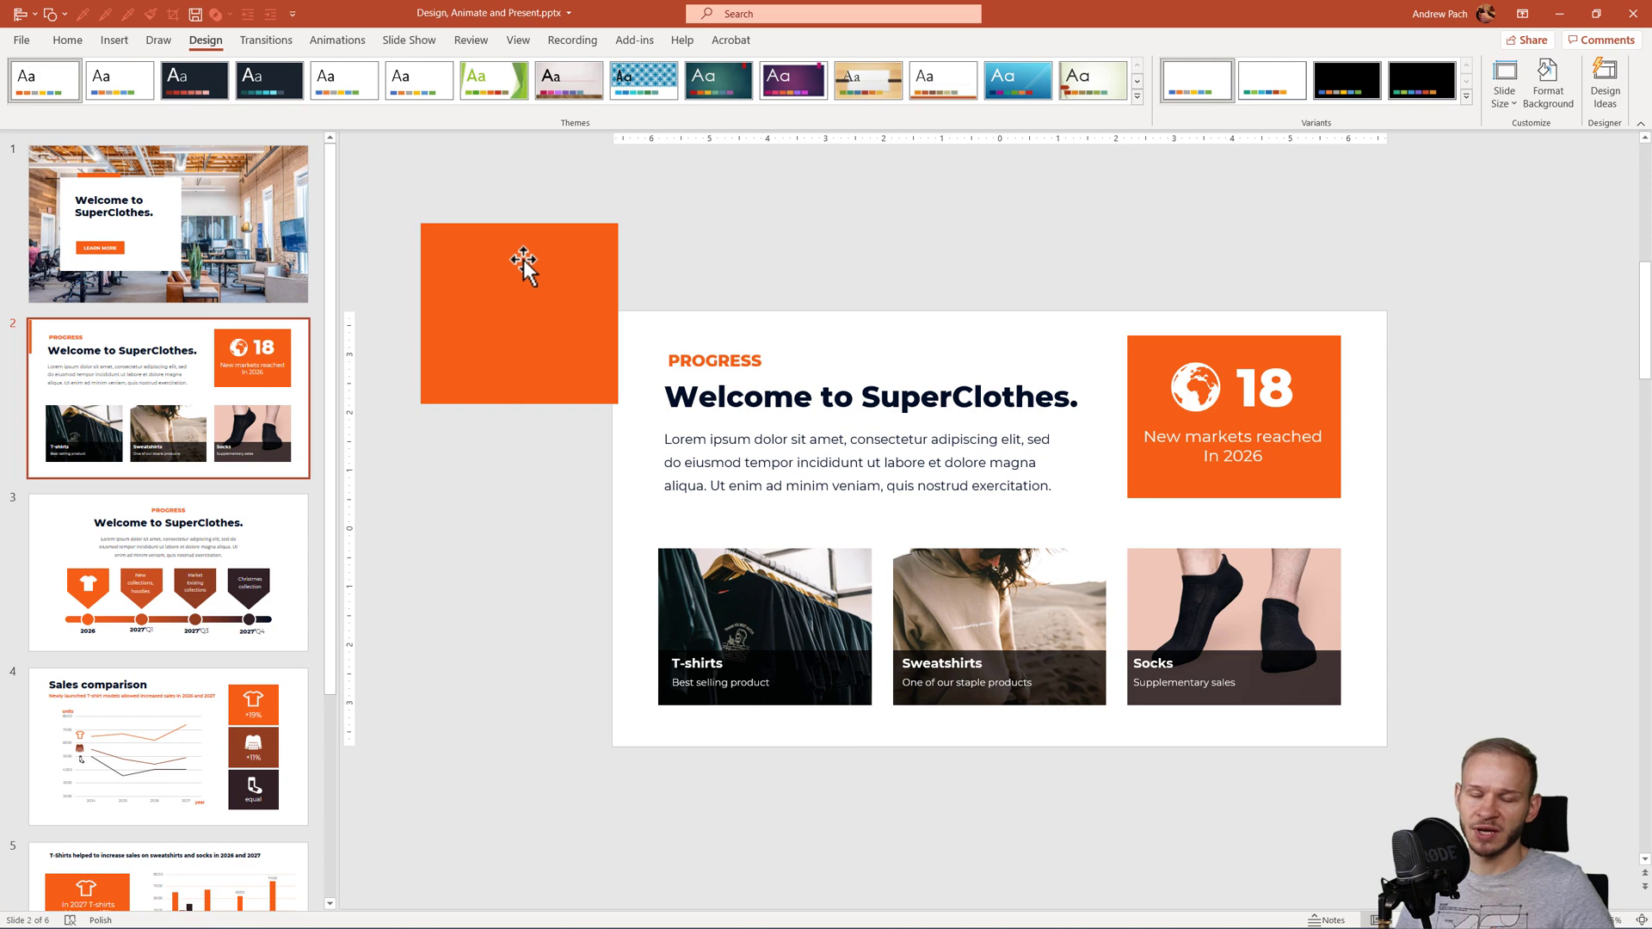
drag(516, 266, 484, 234)
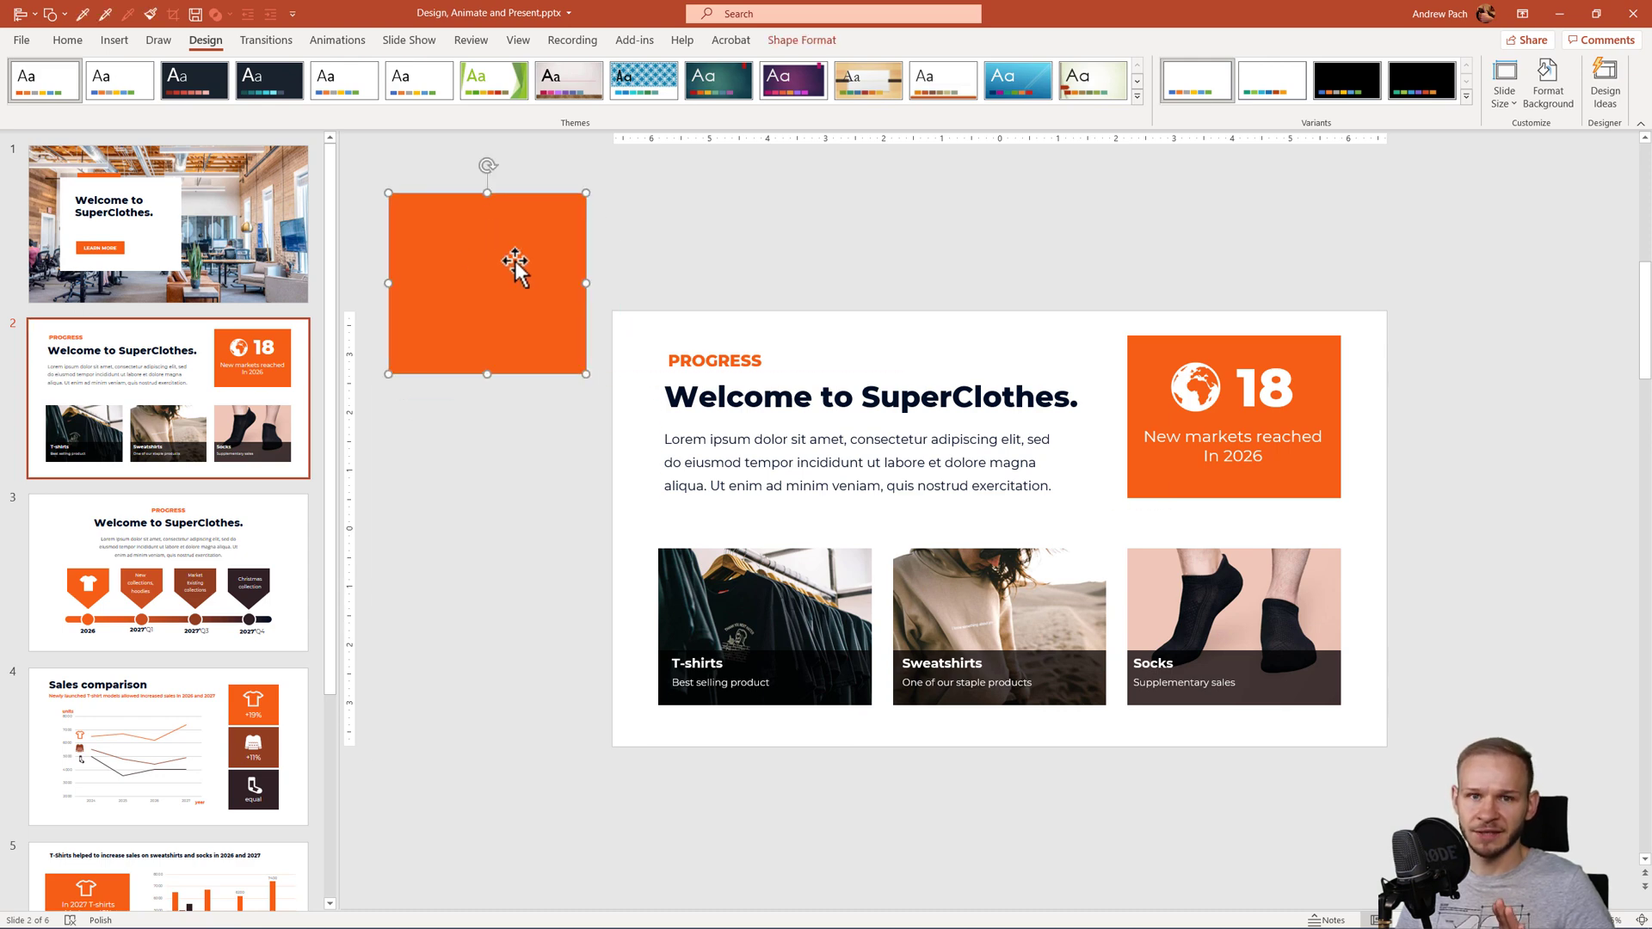
click(673, 247)
Draw a 2.14" by 2.71" right triangle above the PROGRESS heading.
key(alt+2)
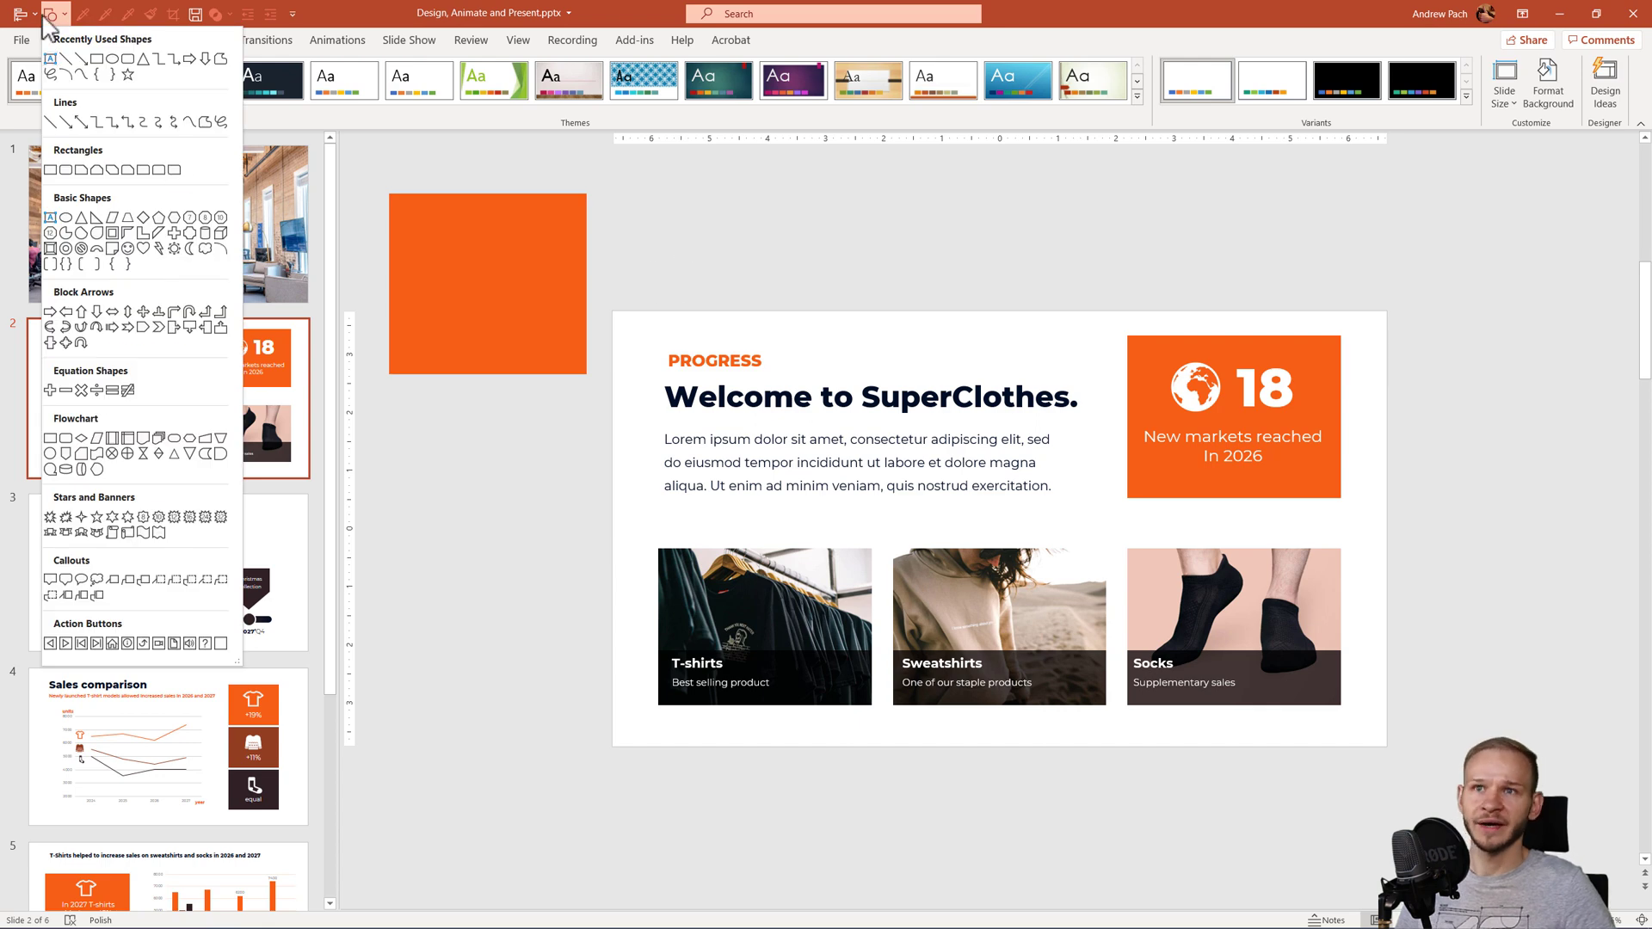
click(97, 218)
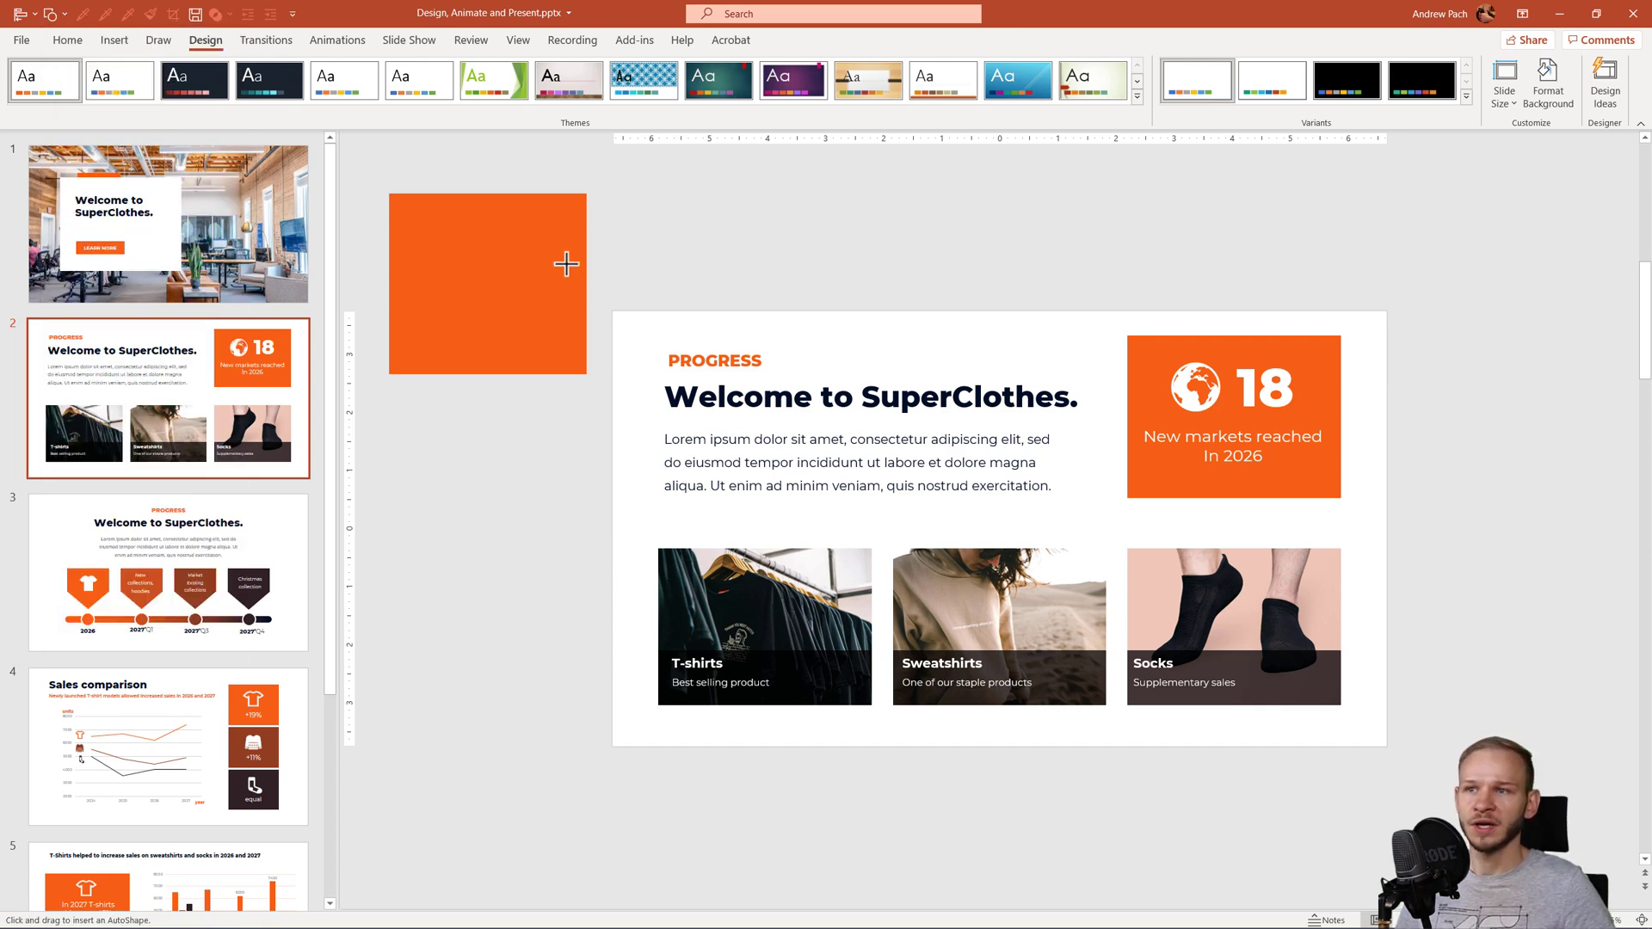
drag(661, 206, 822, 337)
drag(724, 311, 756, 324)
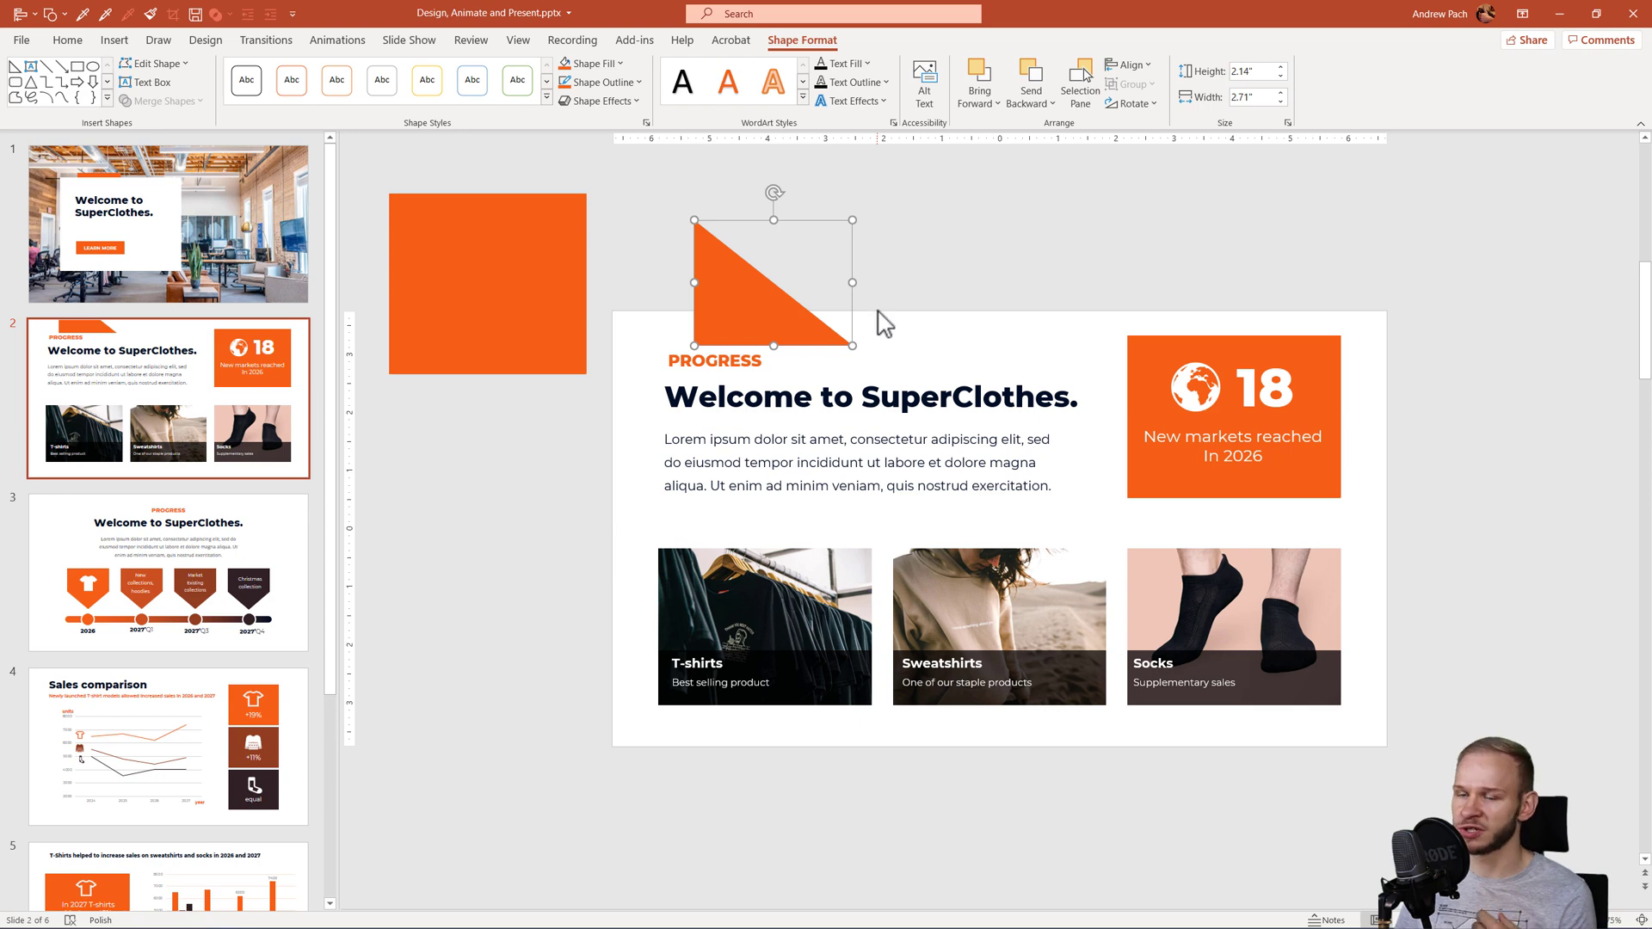
On slide 3, duplicate the dark Christmas collection pentagon off the slide's top-left.
click(280, 594)
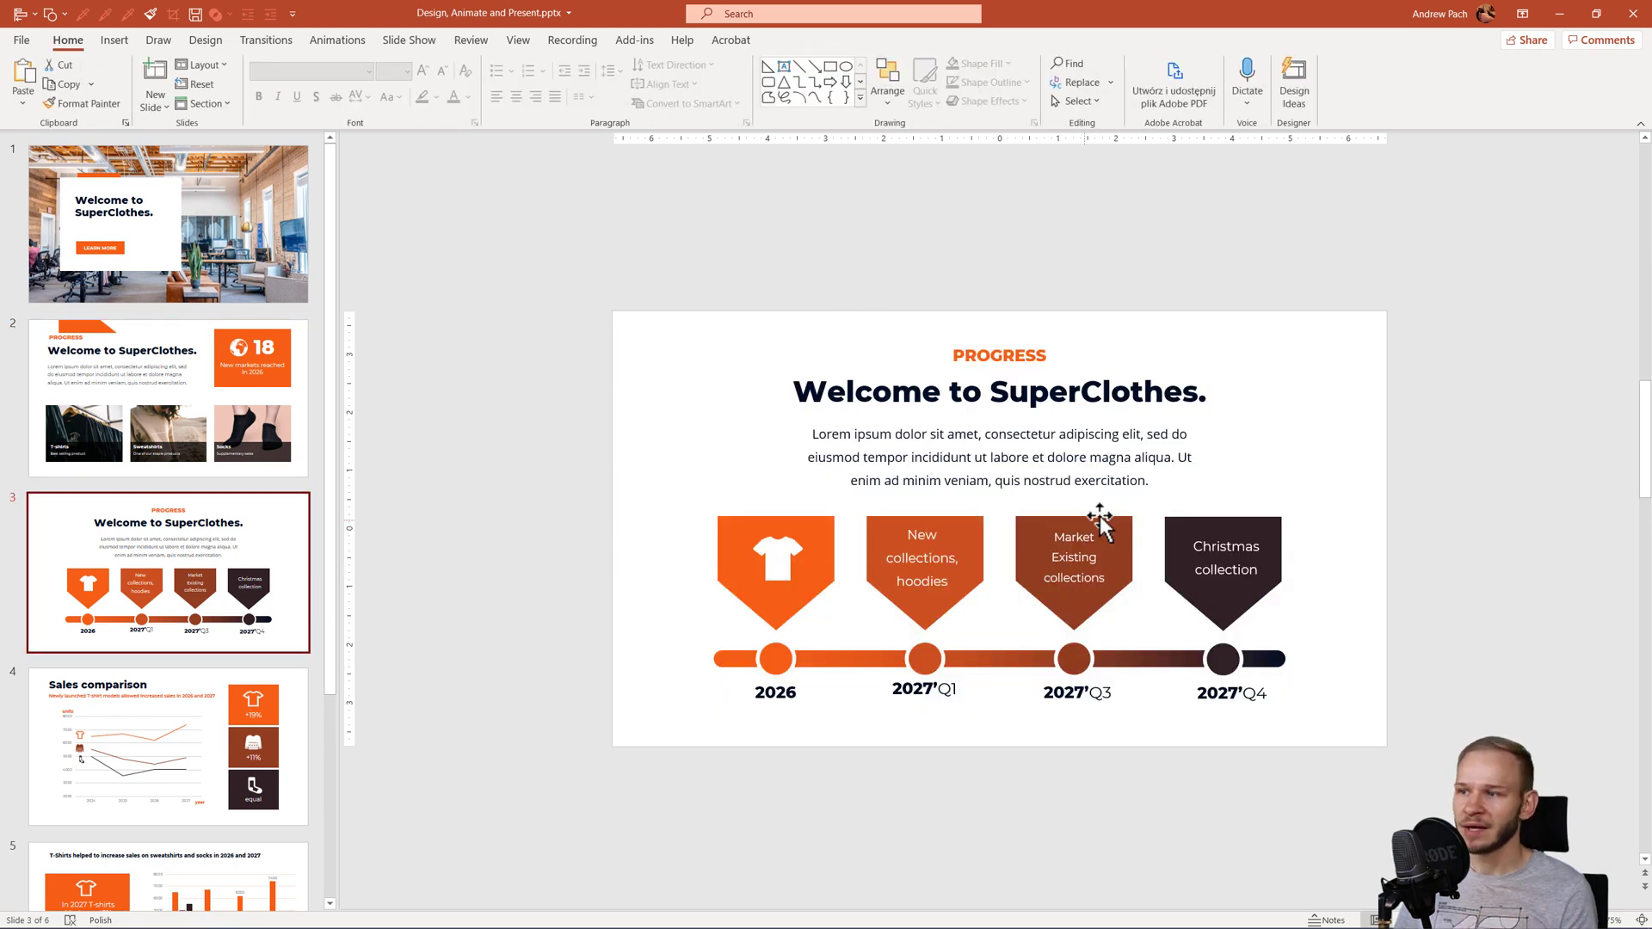
click(1222, 526)
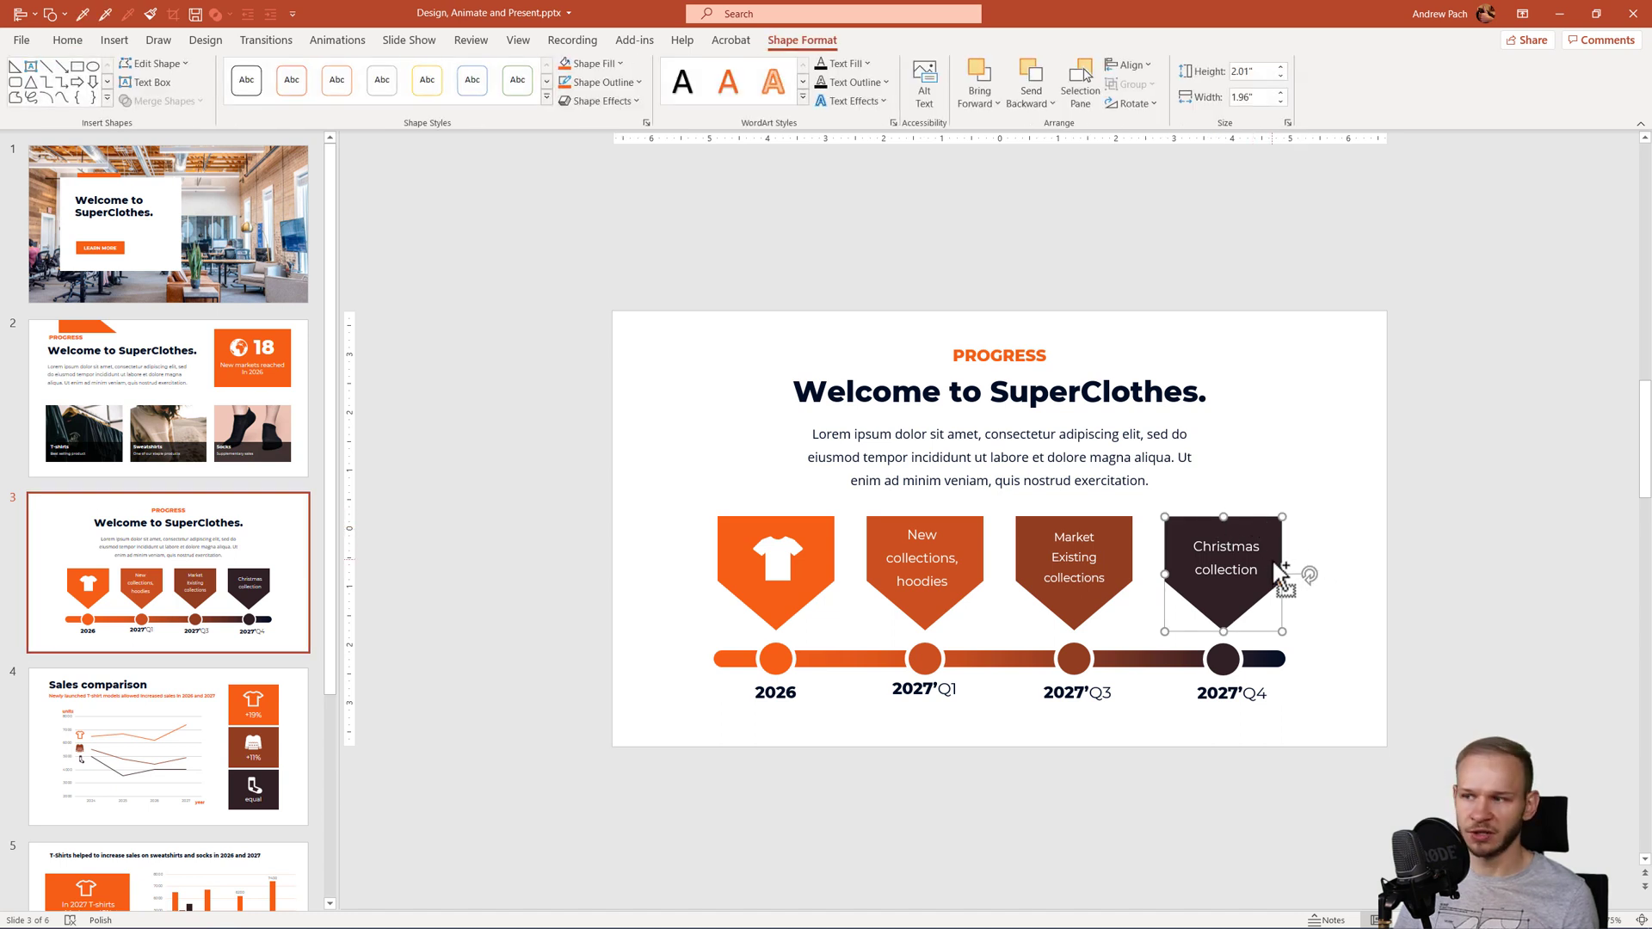
drag(1271, 559, 638, 265)
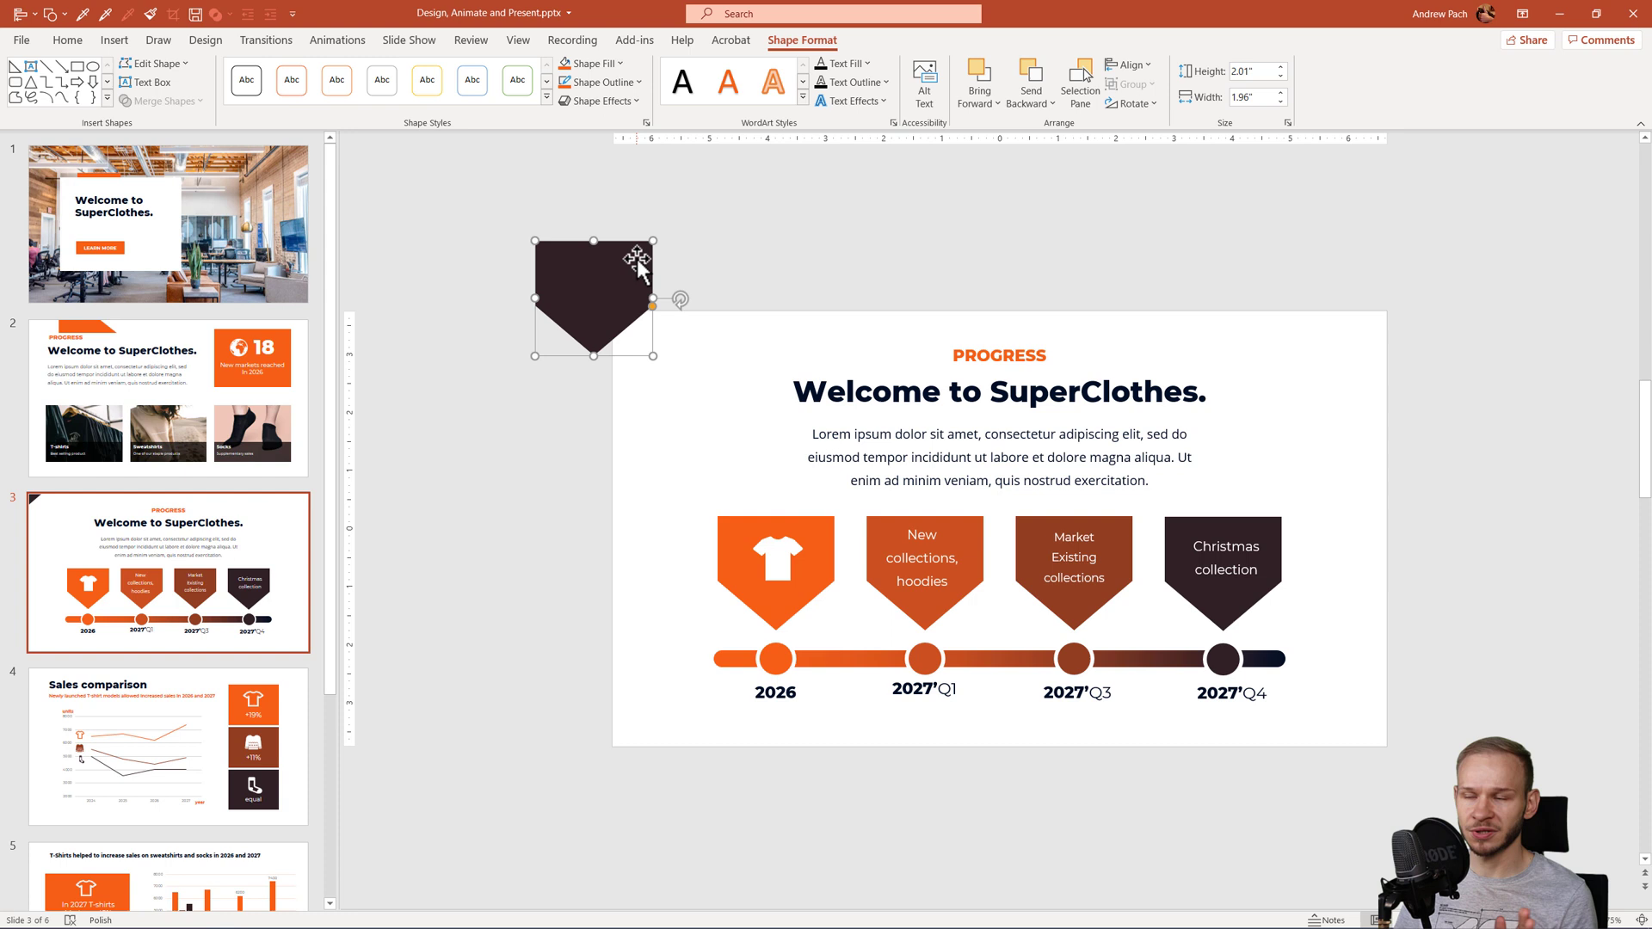
Give the pentagon copy No Outline and set it as the default shape.
click(627, 83)
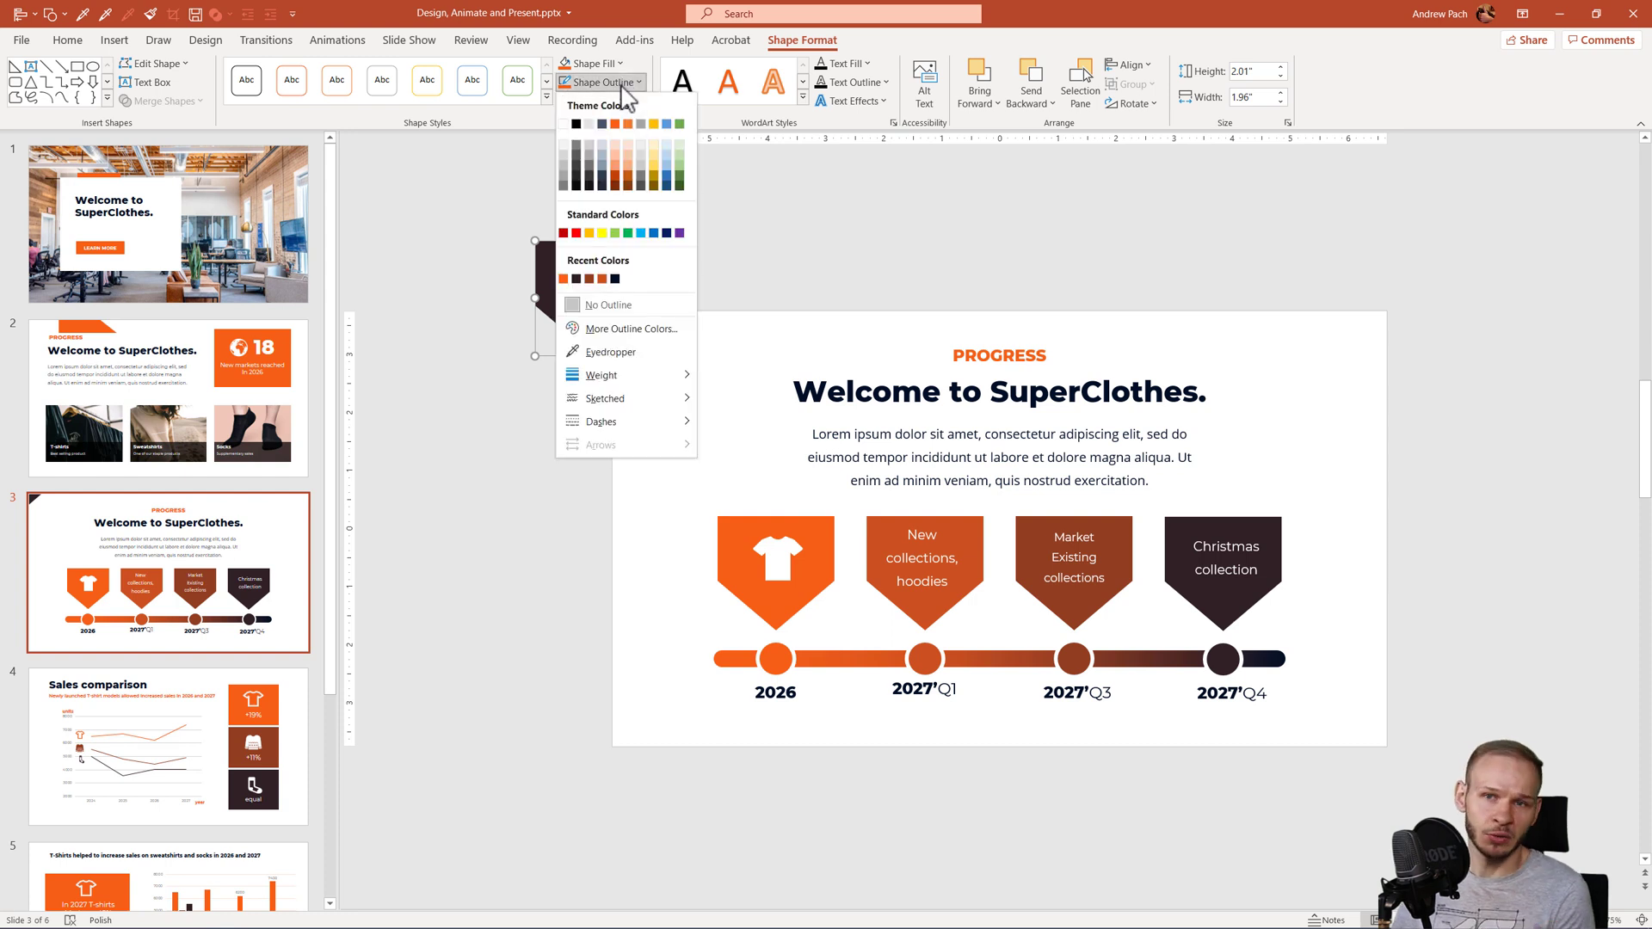
click(637, 308)
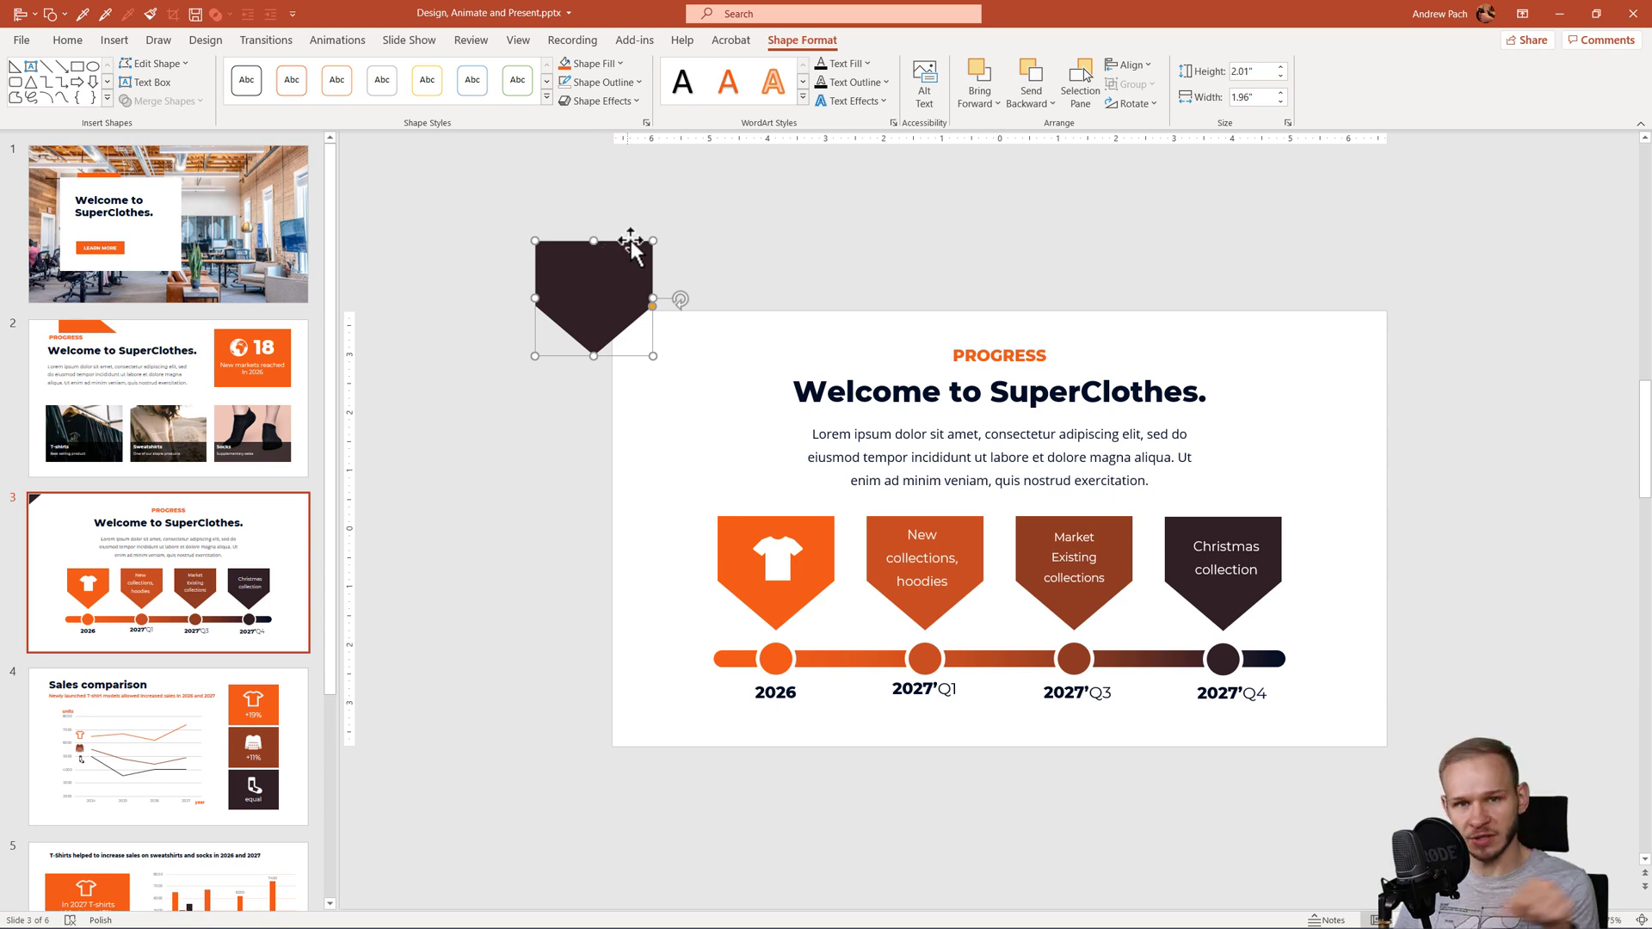
right_click(599, 292)
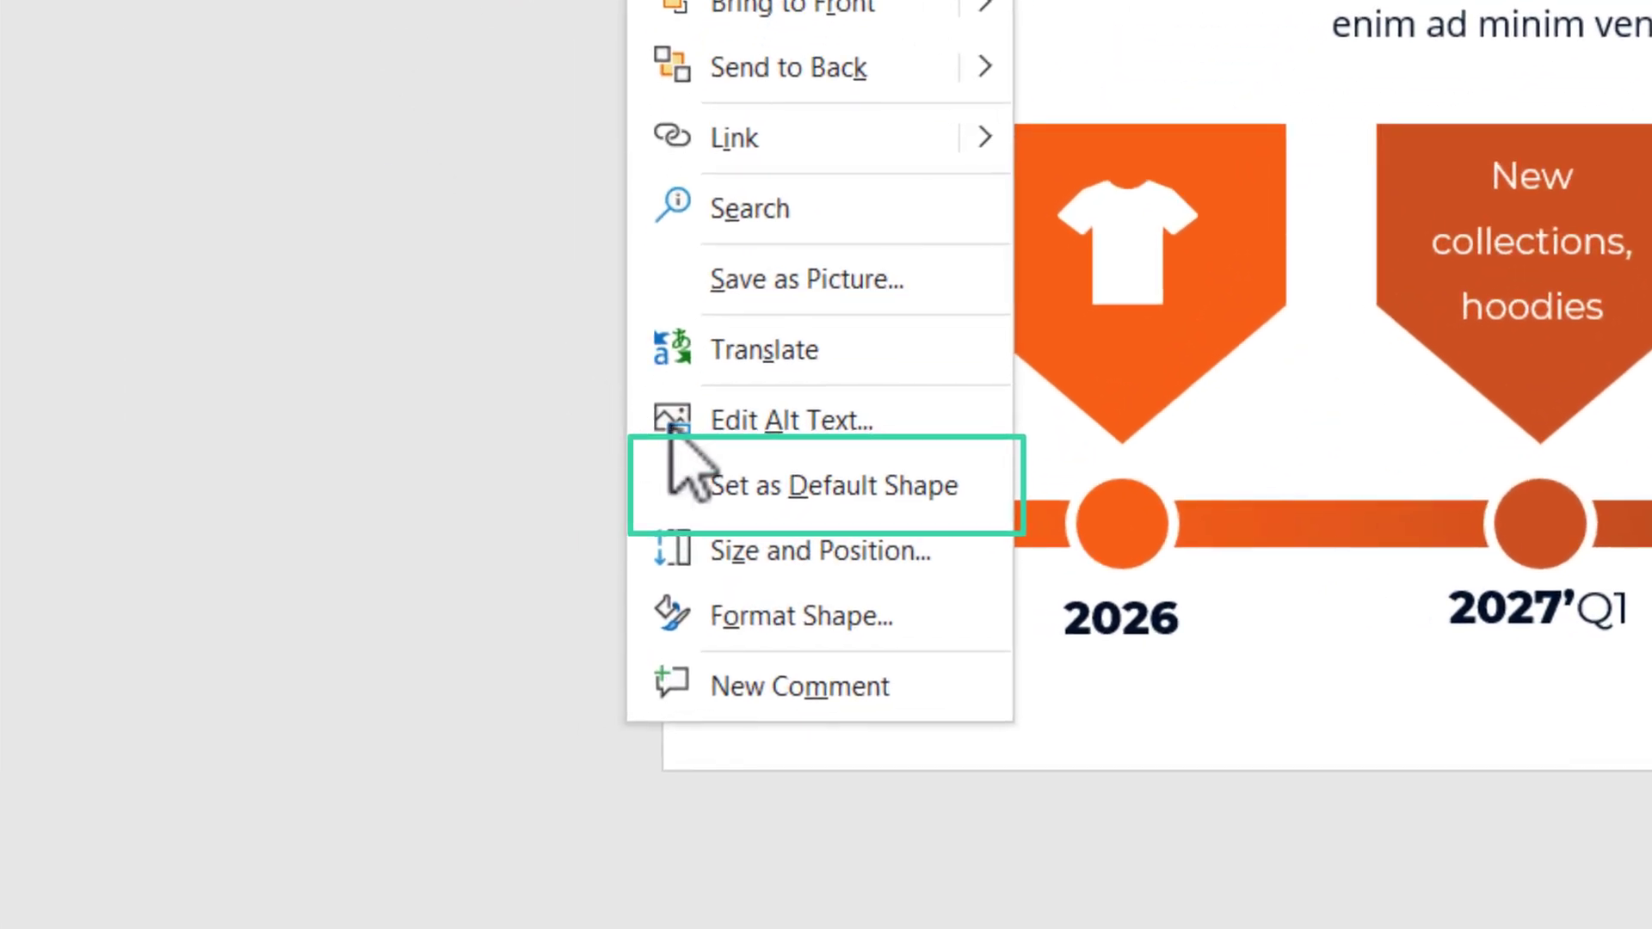
click(891, 487)
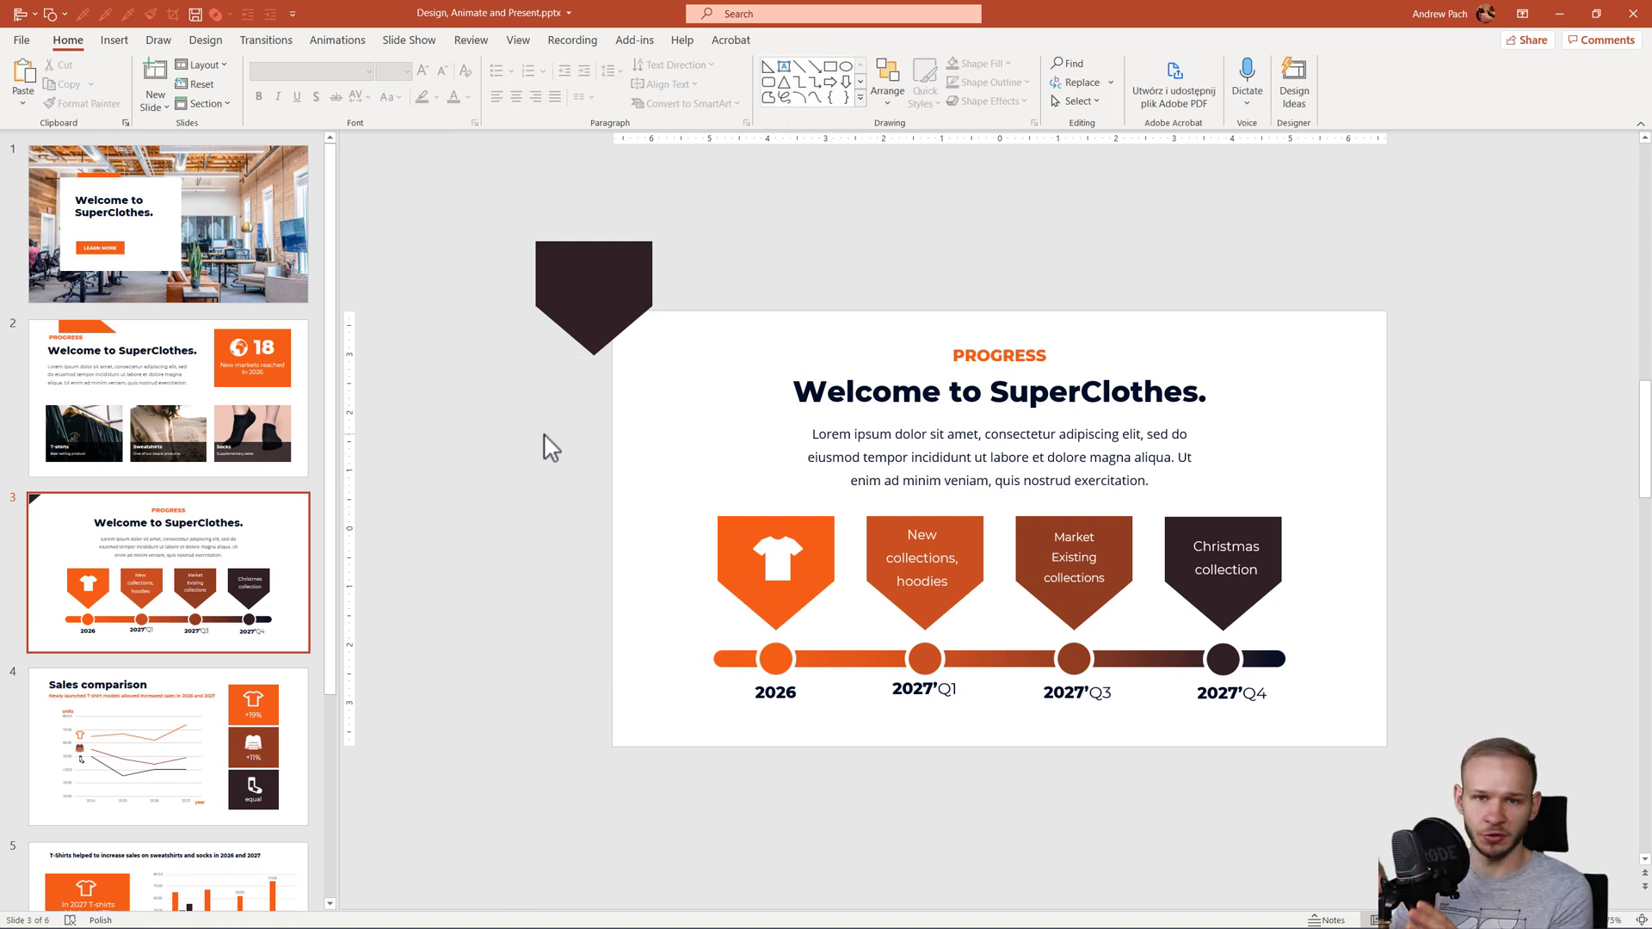
Draw a 2.9" by 3.66" hexagon above slide 3 in the dark default style.
click(50, 14)
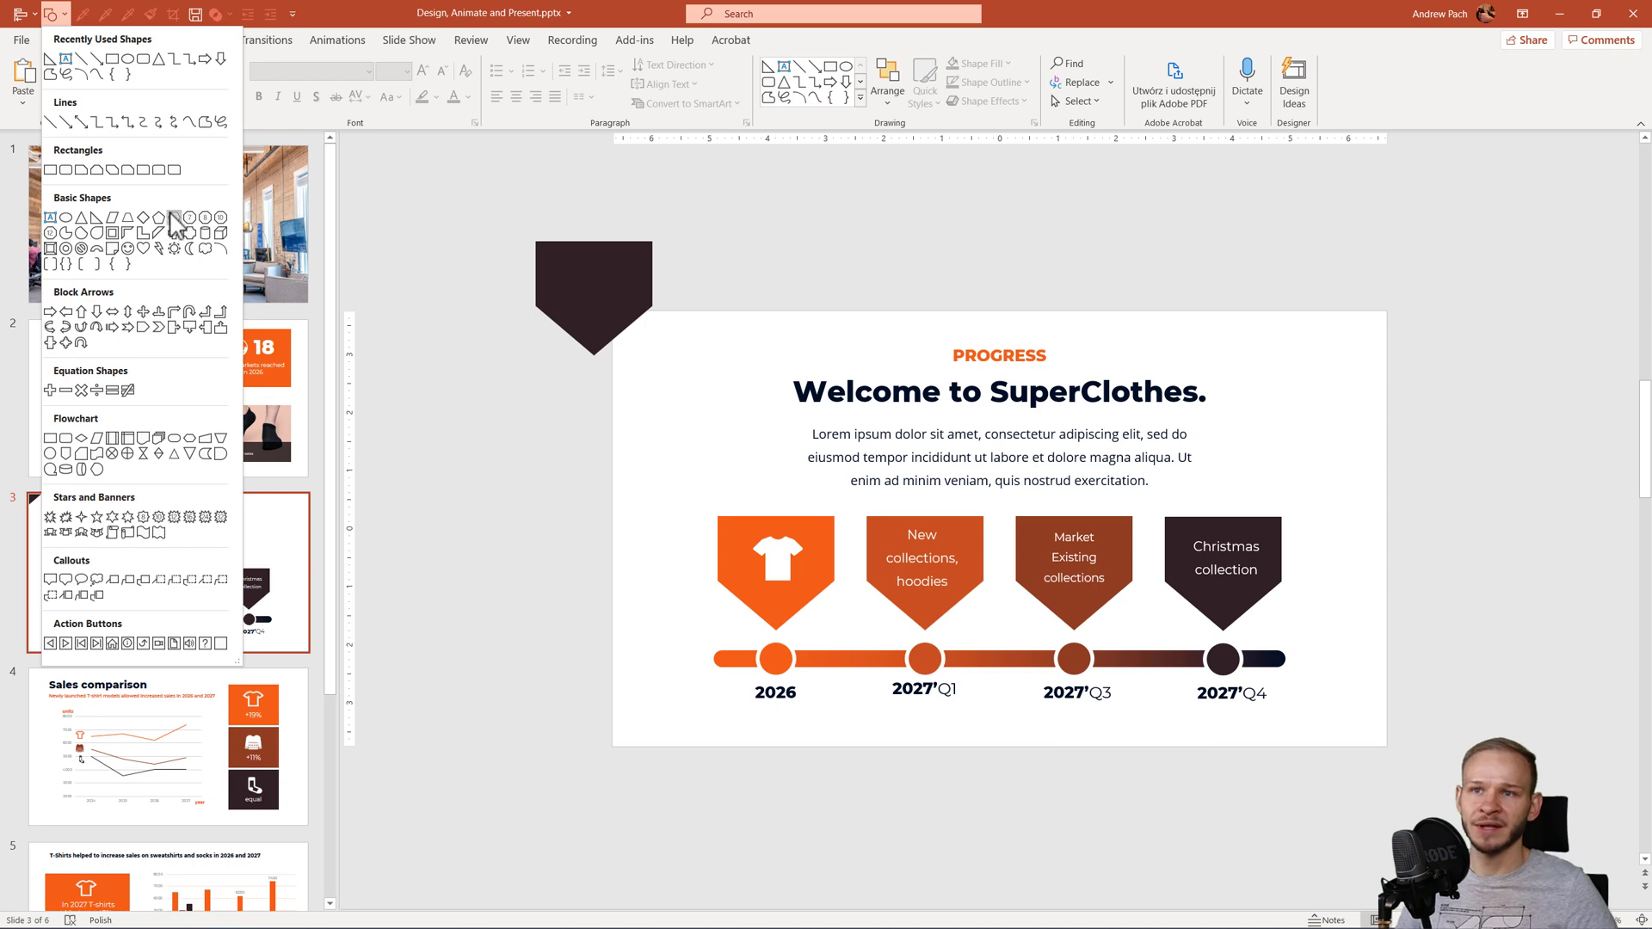
click(177, 222)
drag(775, 157, 989, 327)
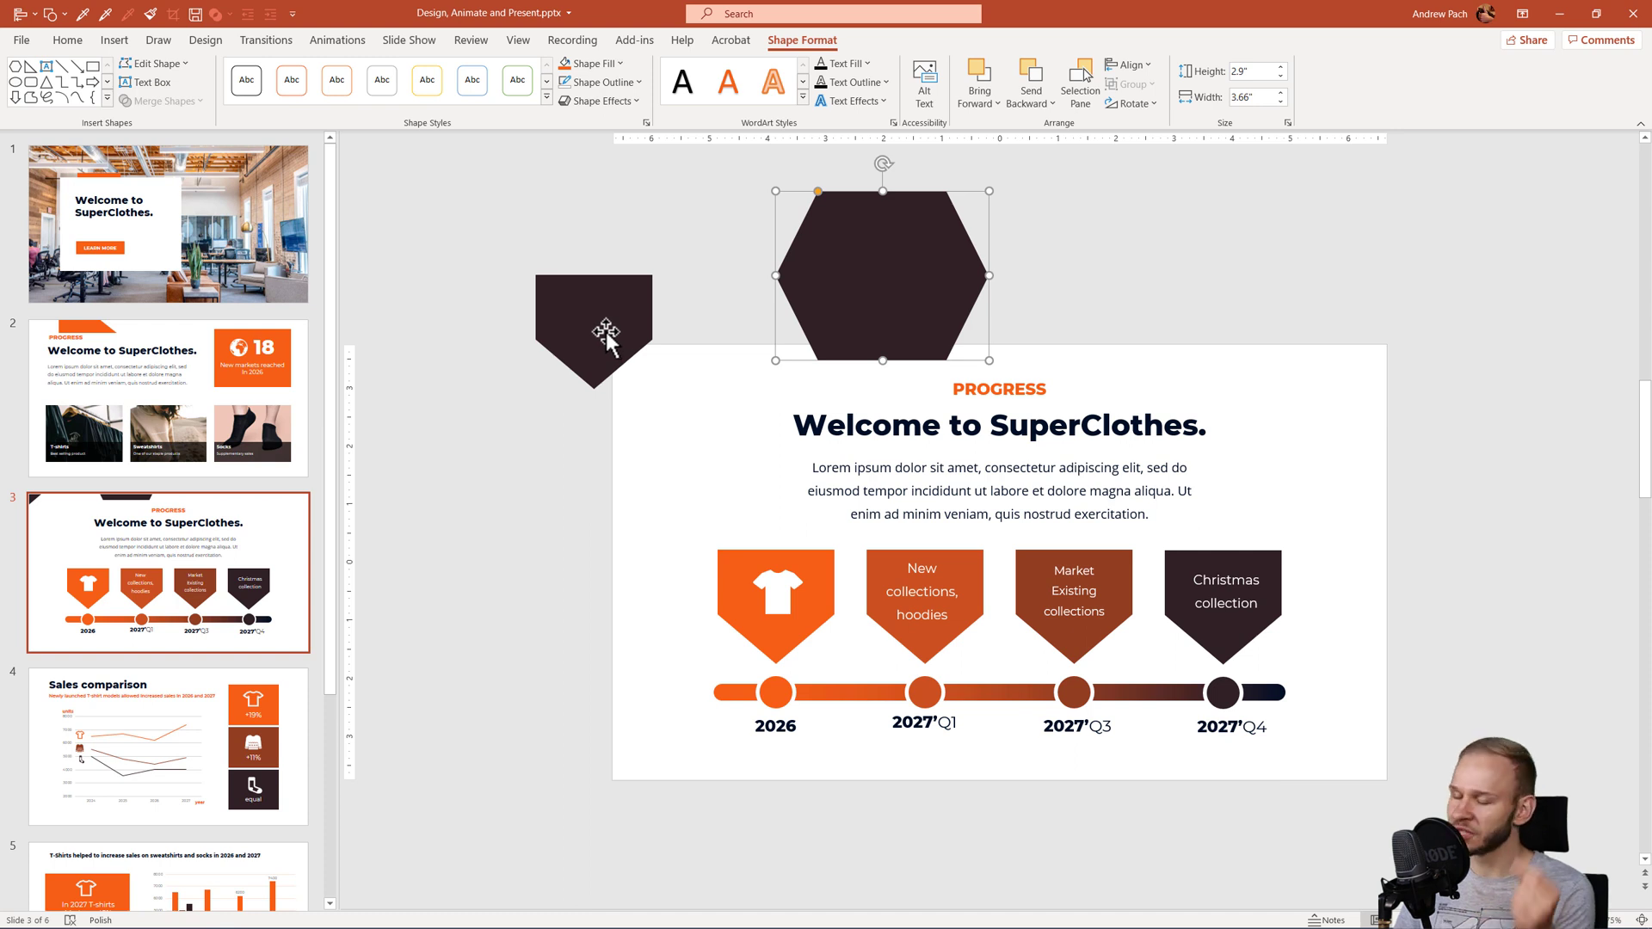
click(511, 502)
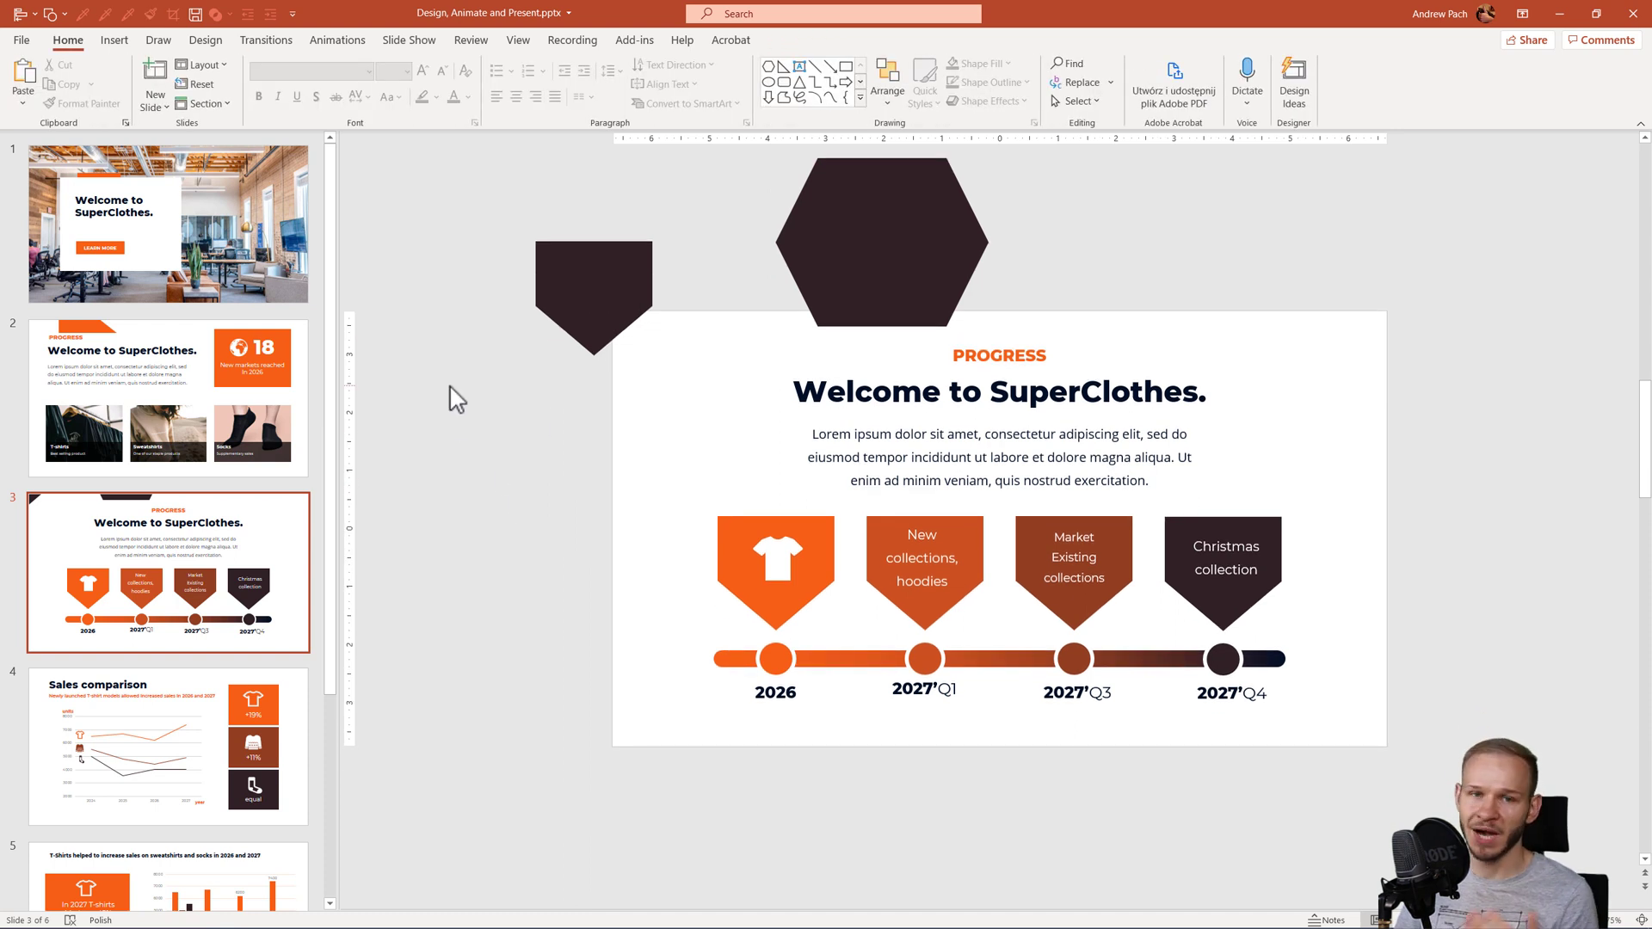
Insert a clustered column chart and move it to the slide's left side.
click(114, 41)
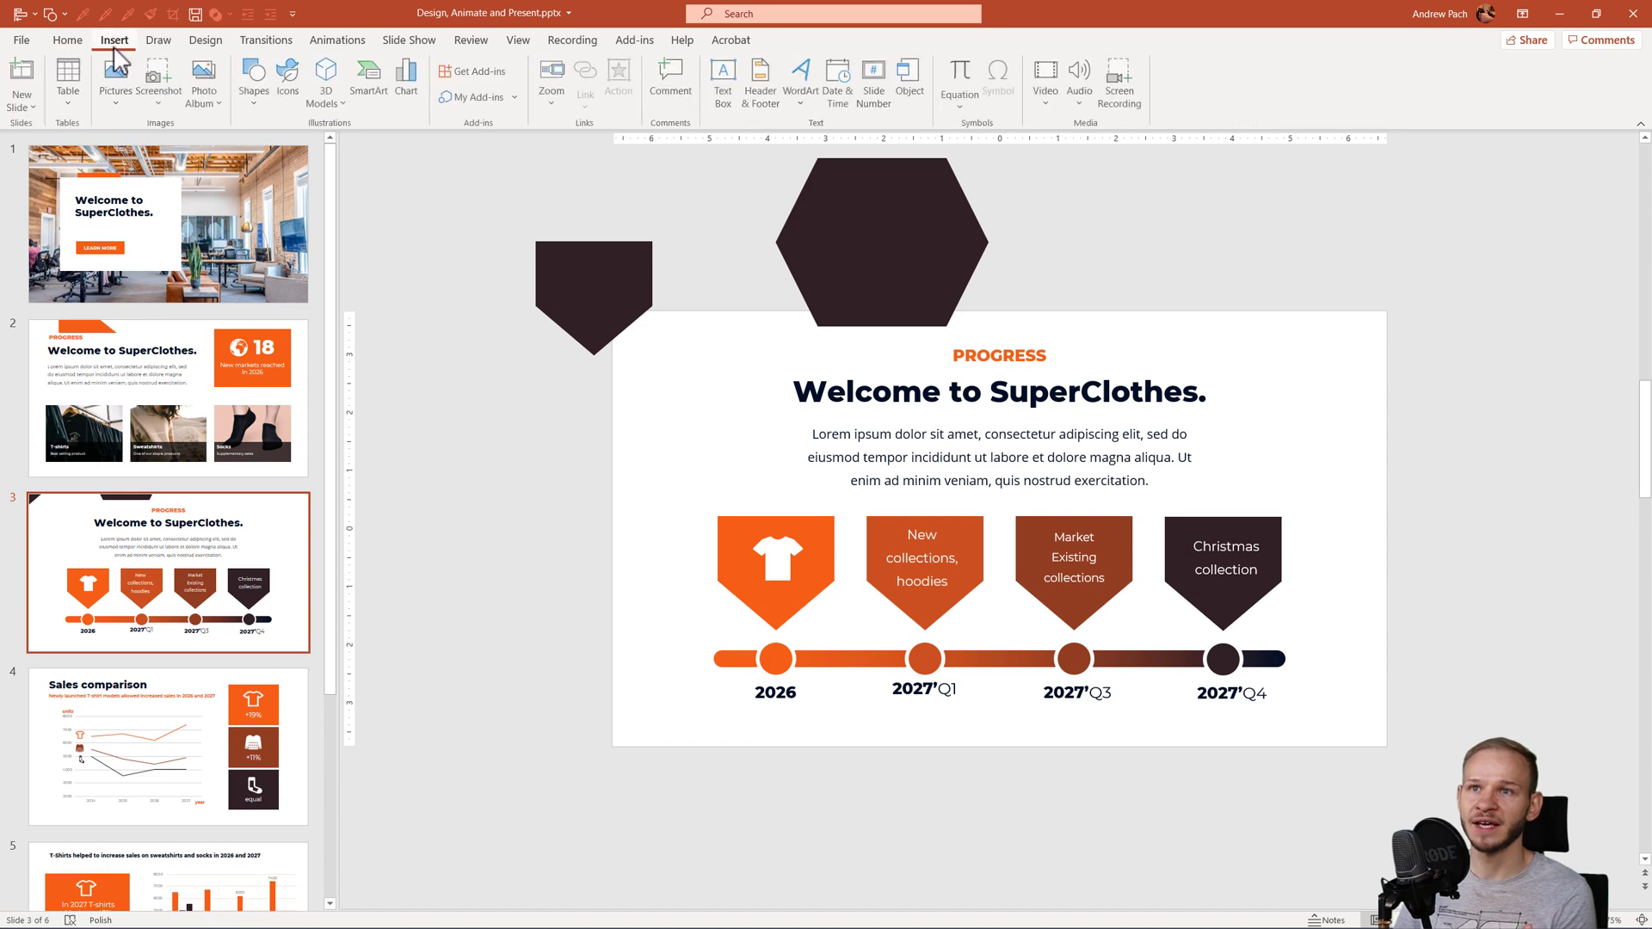
click(407, 77)
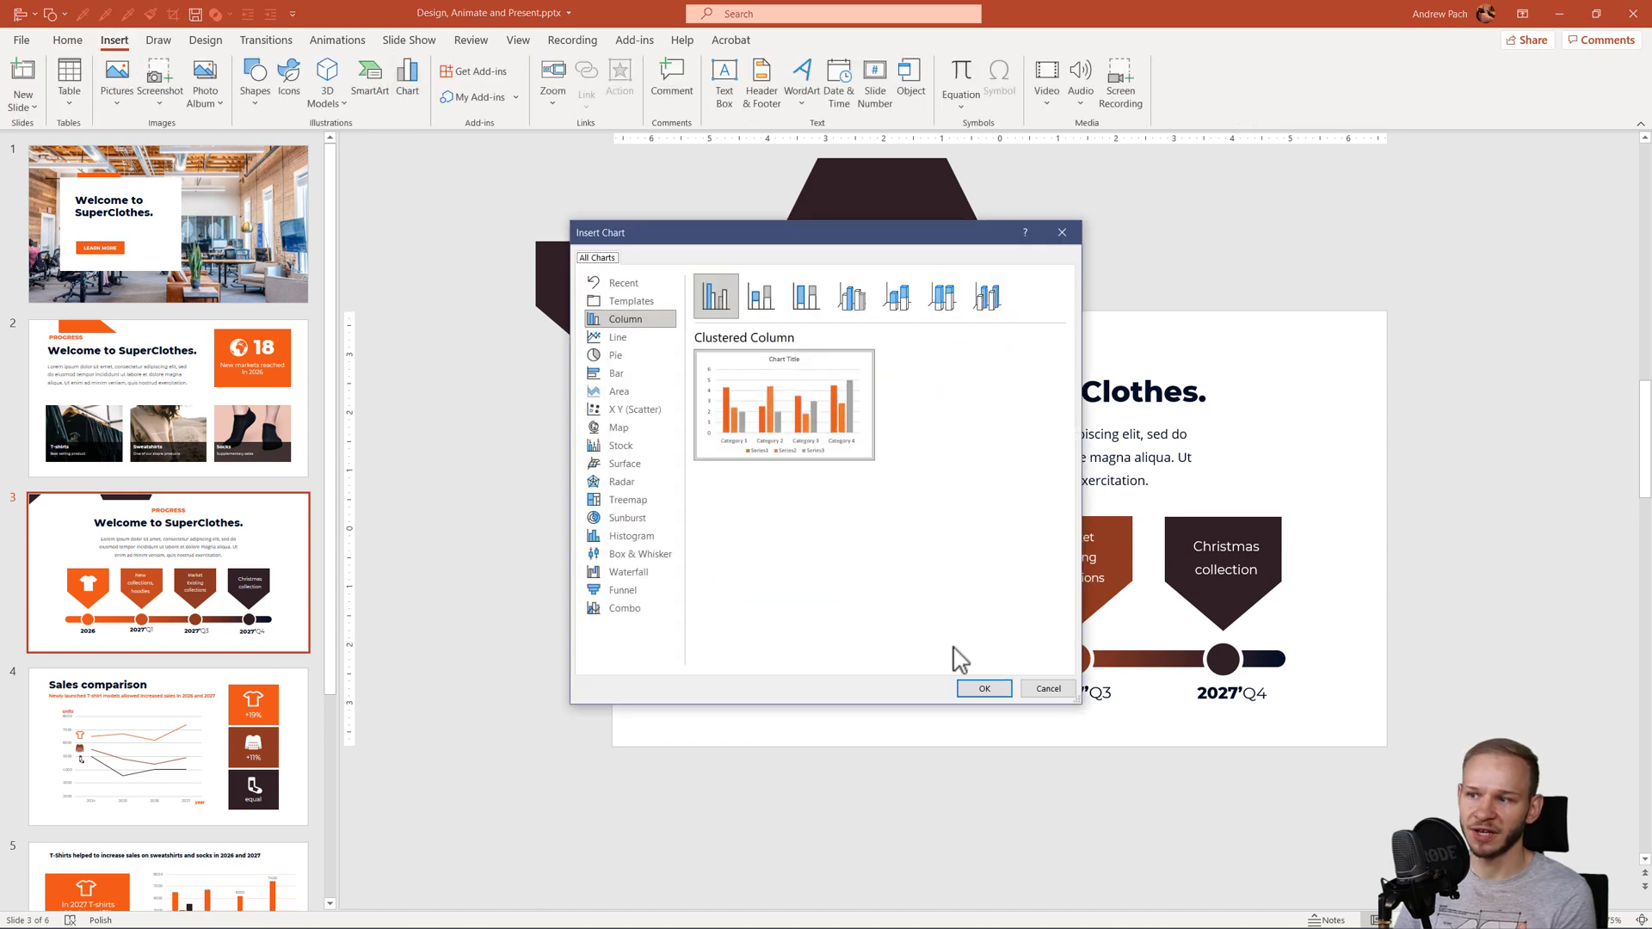
click(981, 689)
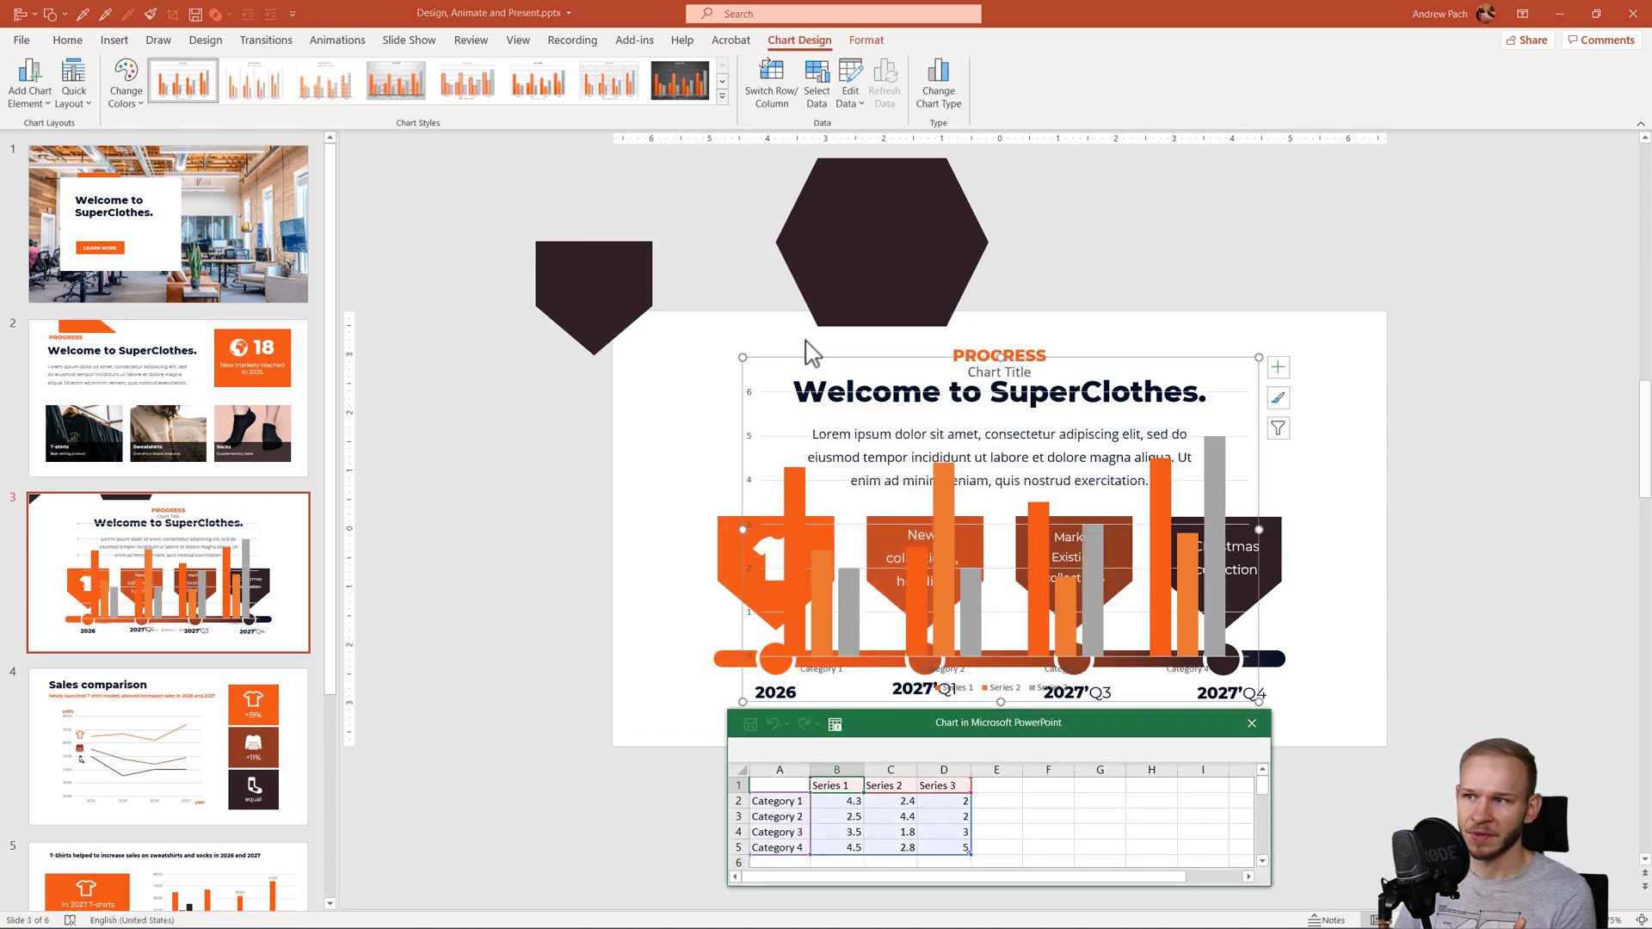
drag(806, 356, 436, 364)
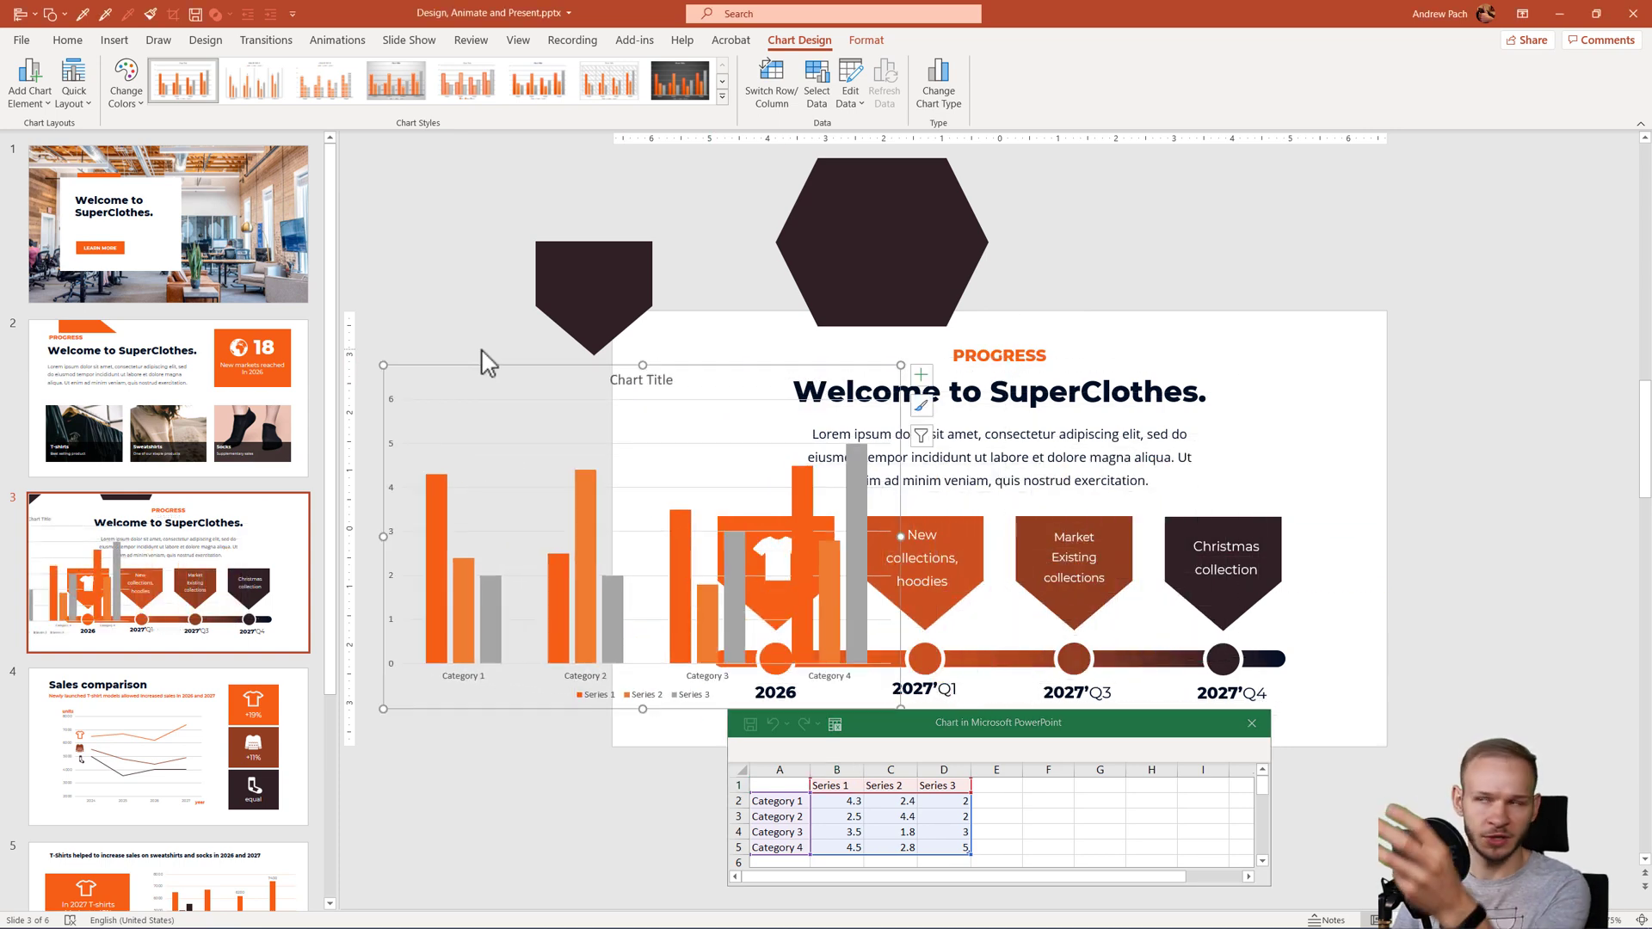
Move the dark pentagon up and to the right.
mouse_move(438, 572)
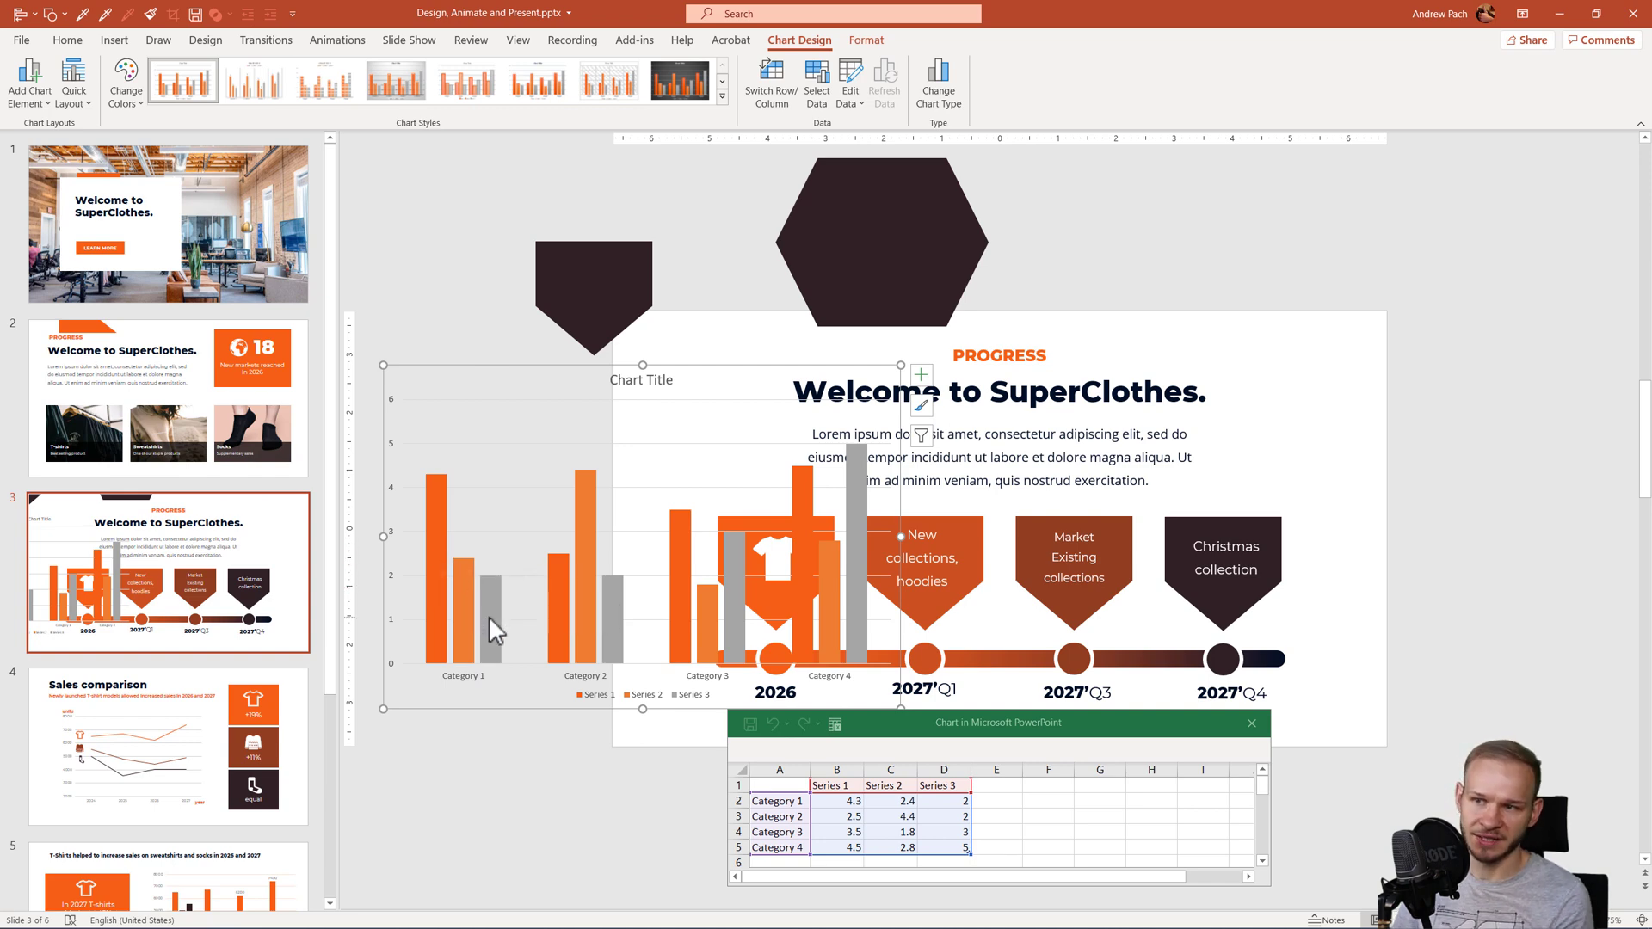
click(617, 293)
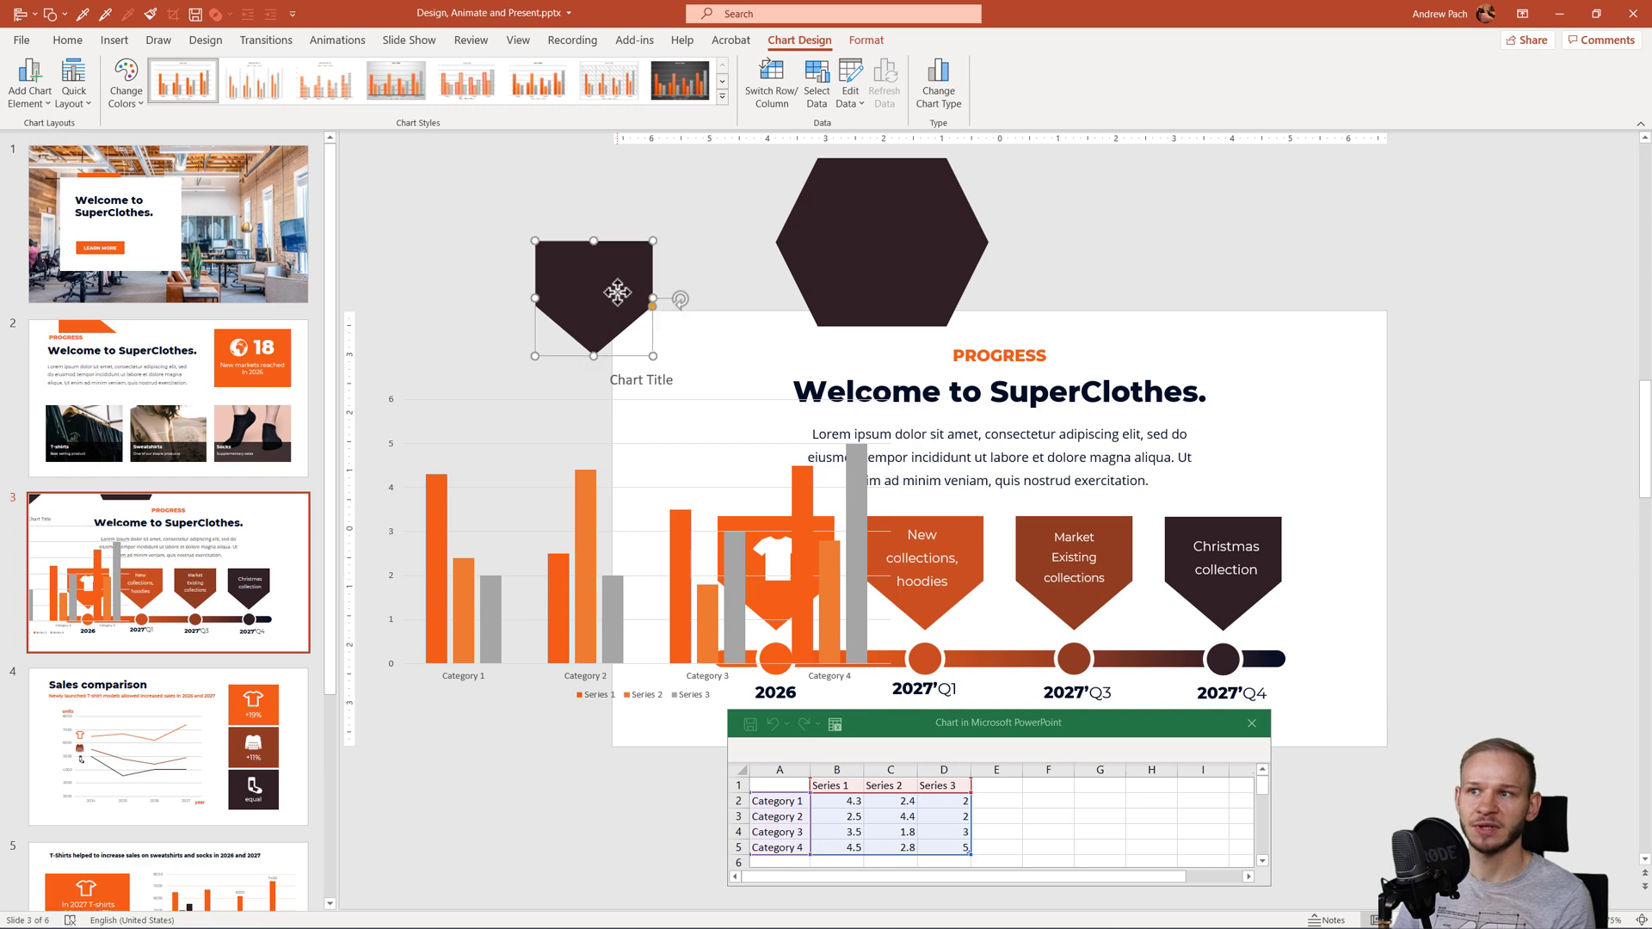
drag(617, 293, 644, 255)
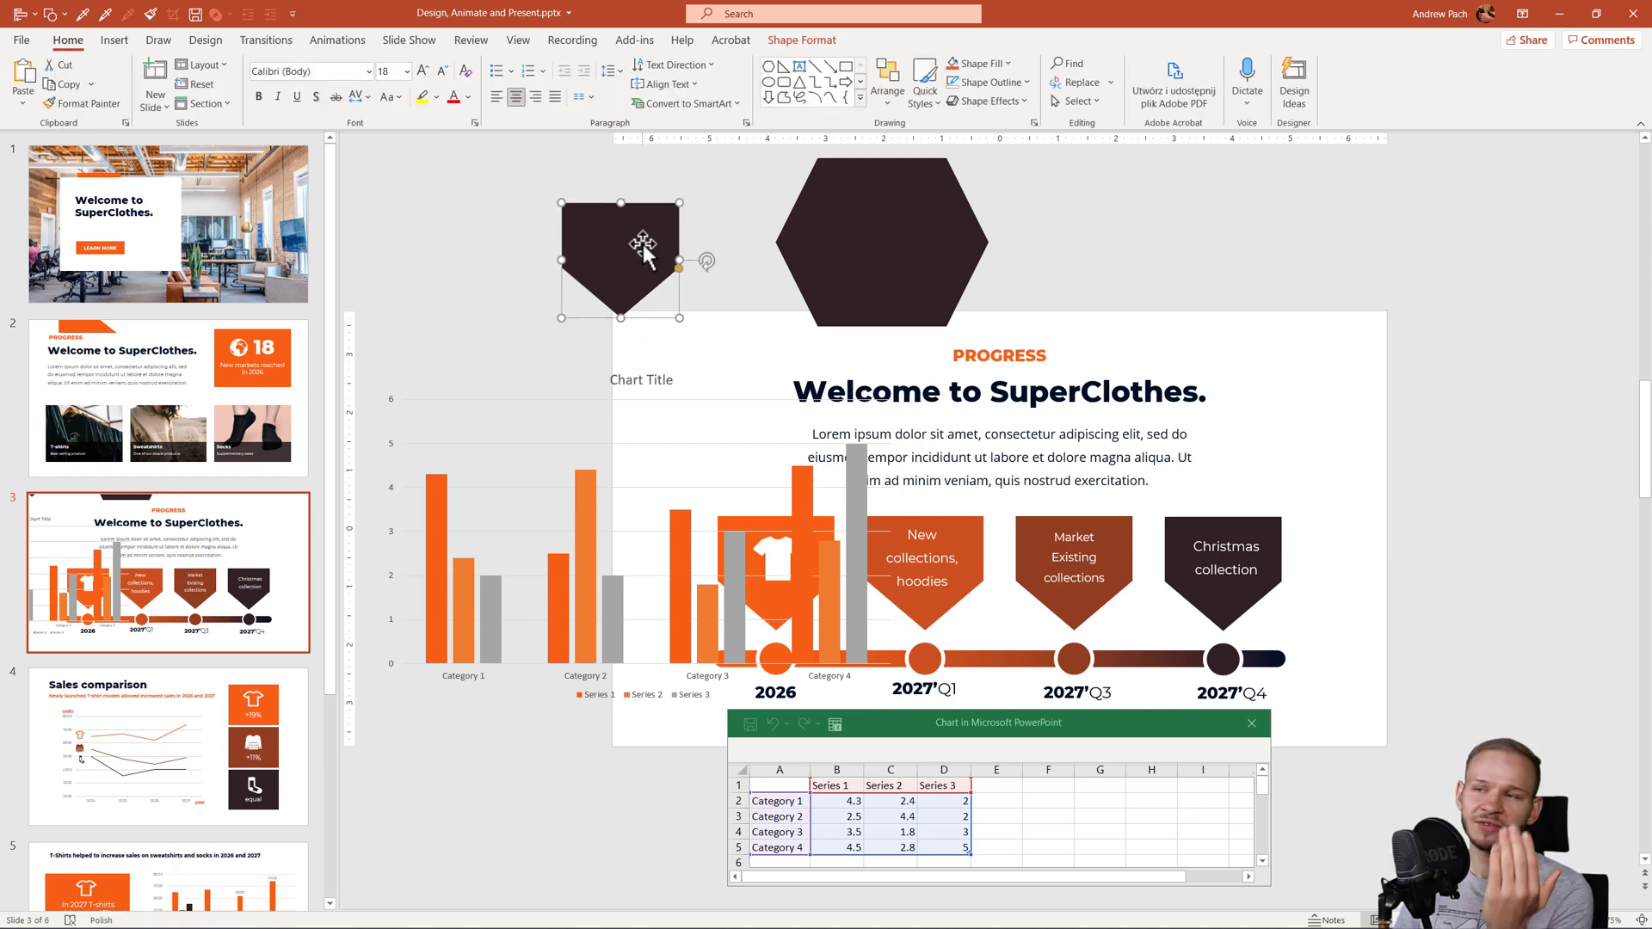
Check the custom theme colours' Accent 1 and cancel without changes.
click(207, 43)
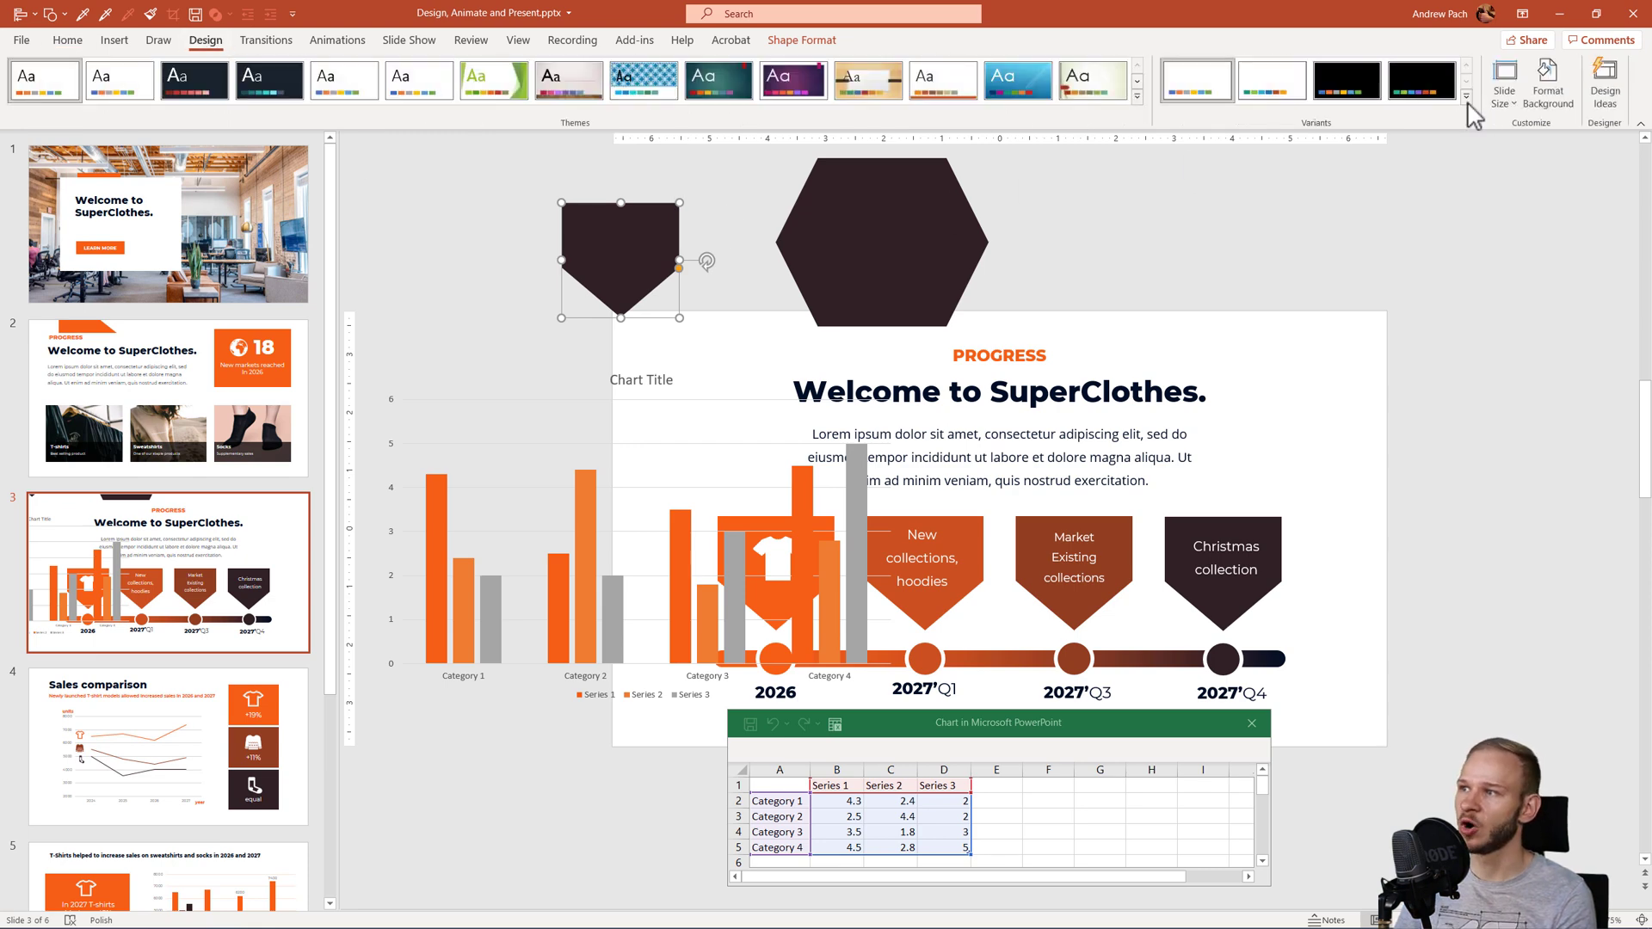
click(1466, 96)
mouse_move(1290, 130)
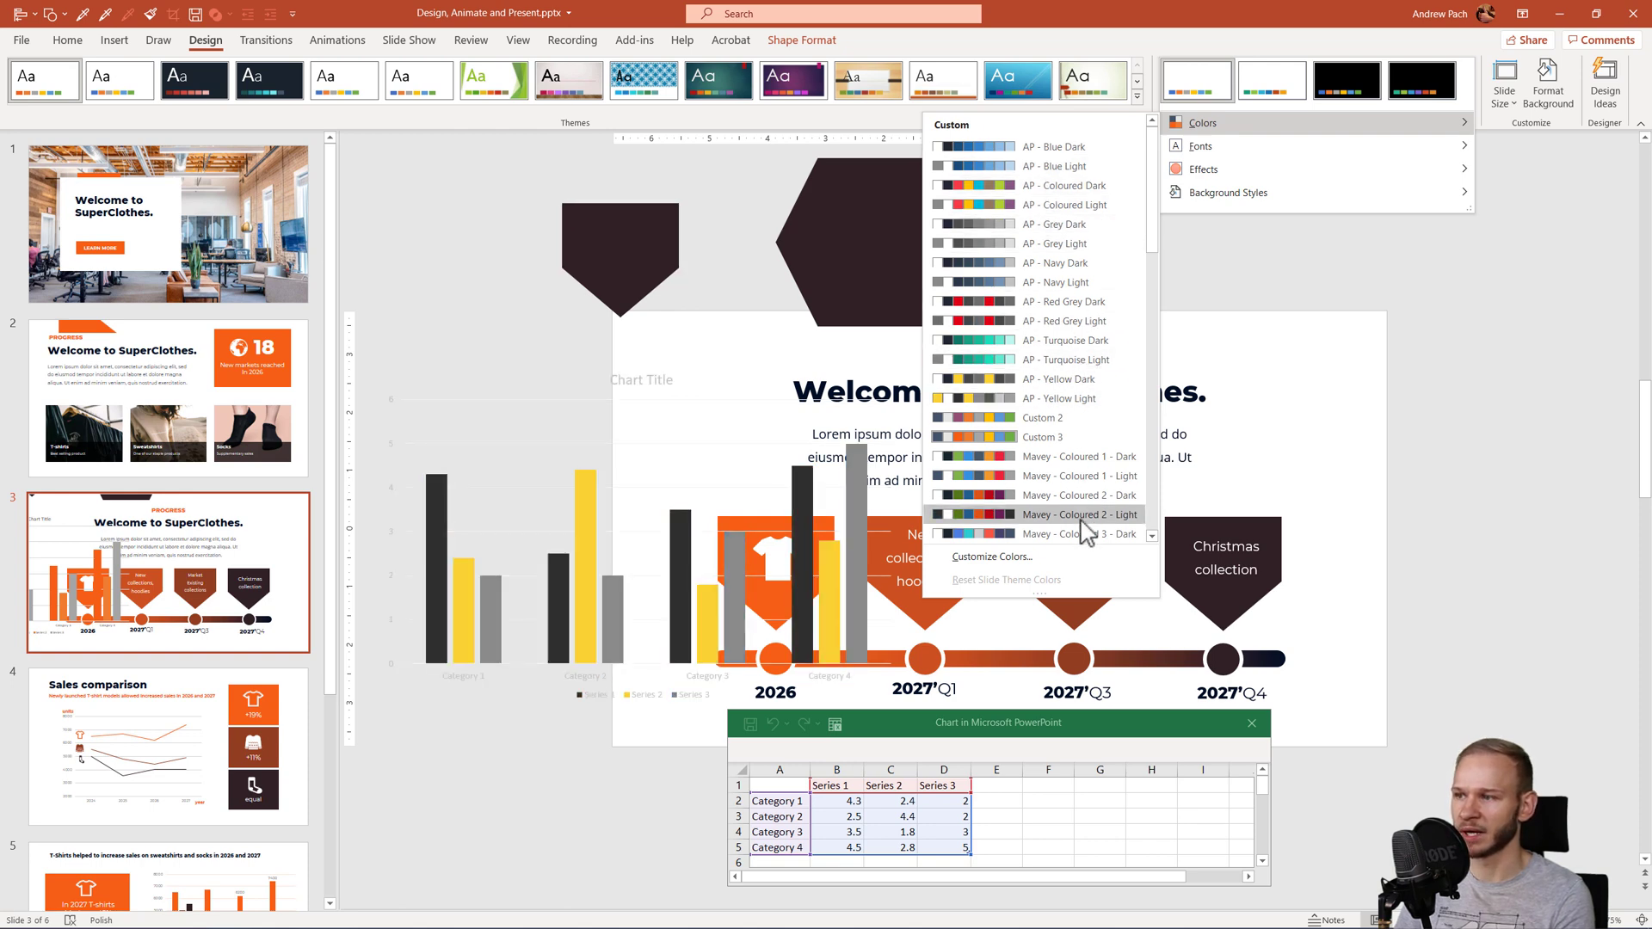
click(1012, 561)
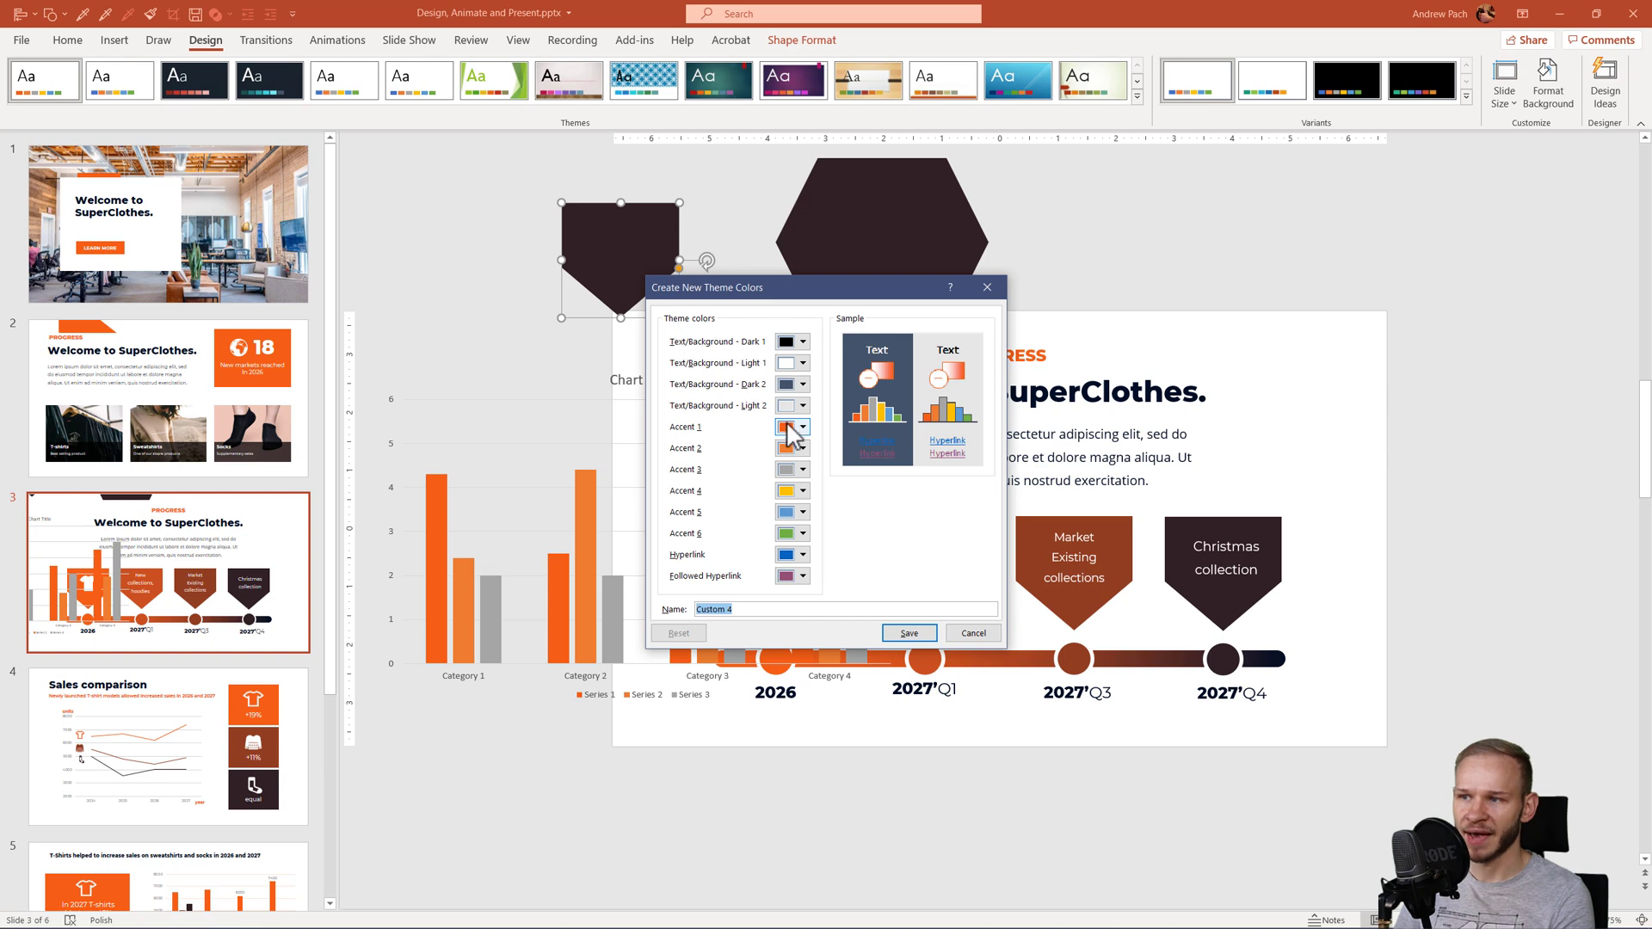
click(973, 632)
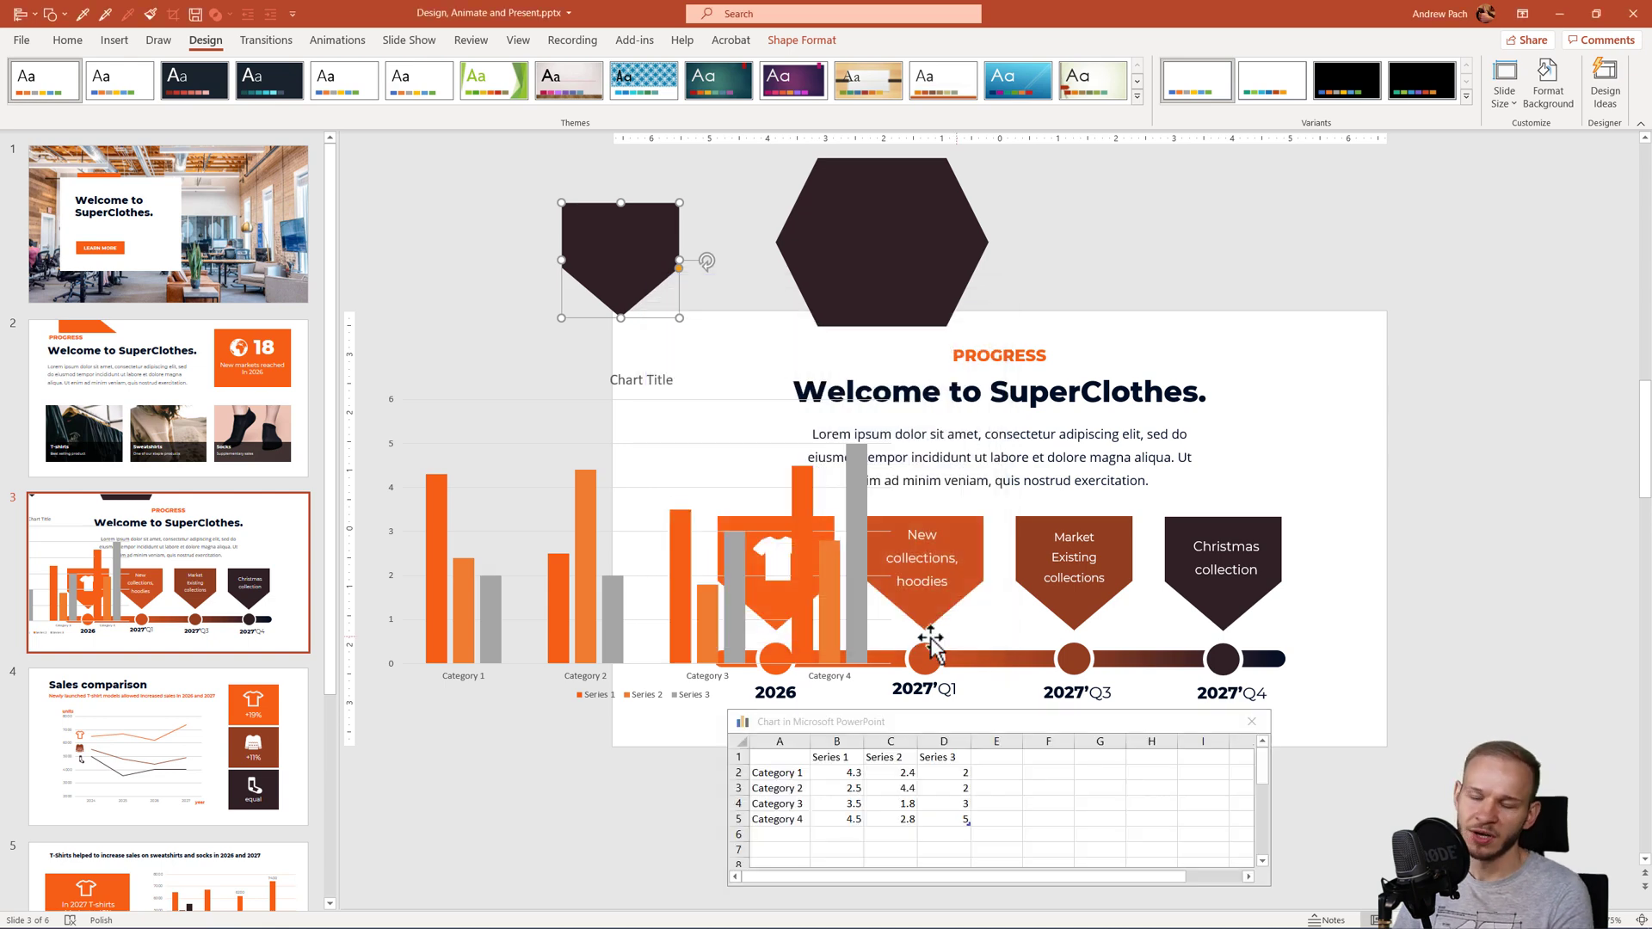
Move the pentagon up-left and set it as the default shape again.
drag(612, 240, 575, 219)
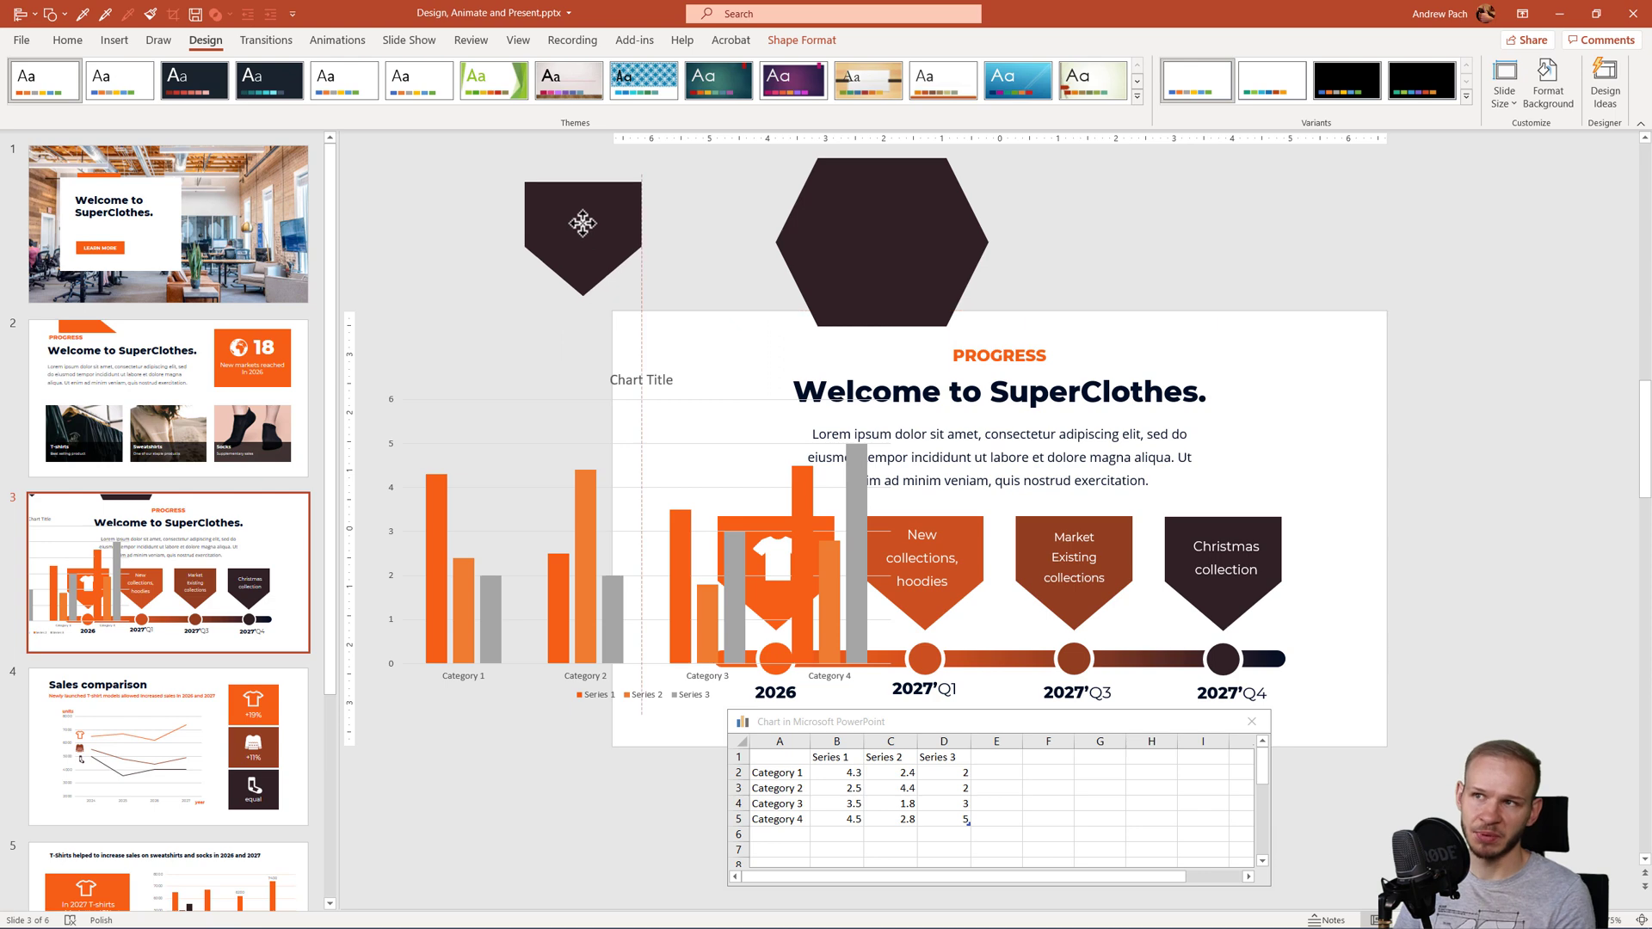
click(79, 41)
click(815, 43)
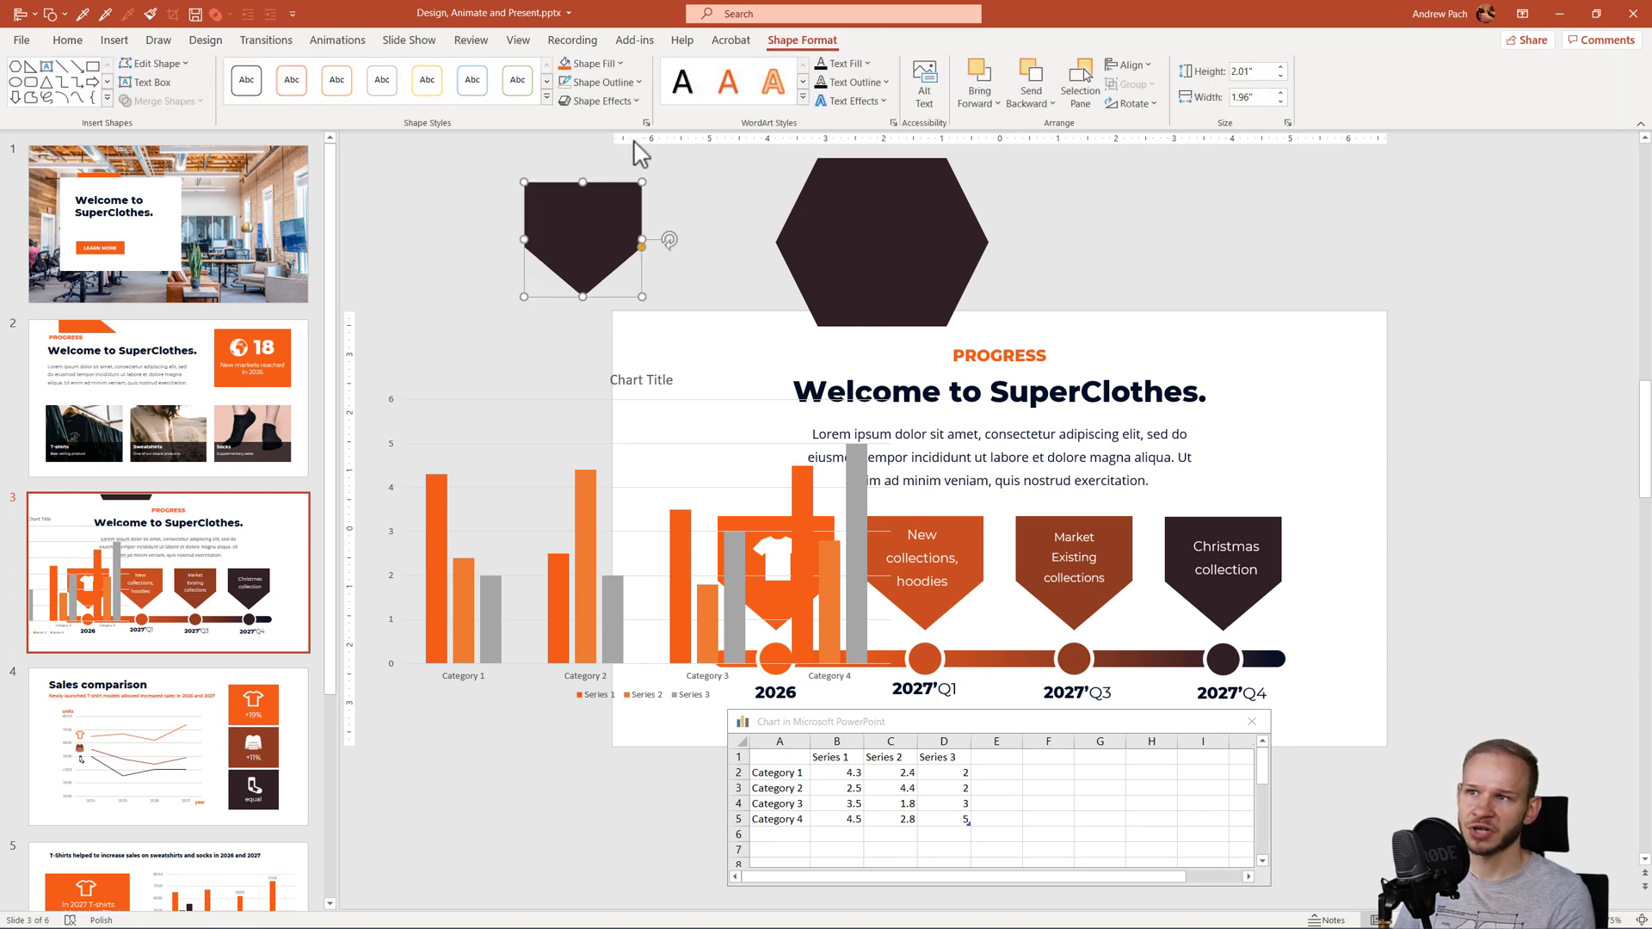
right_click(593, 239)
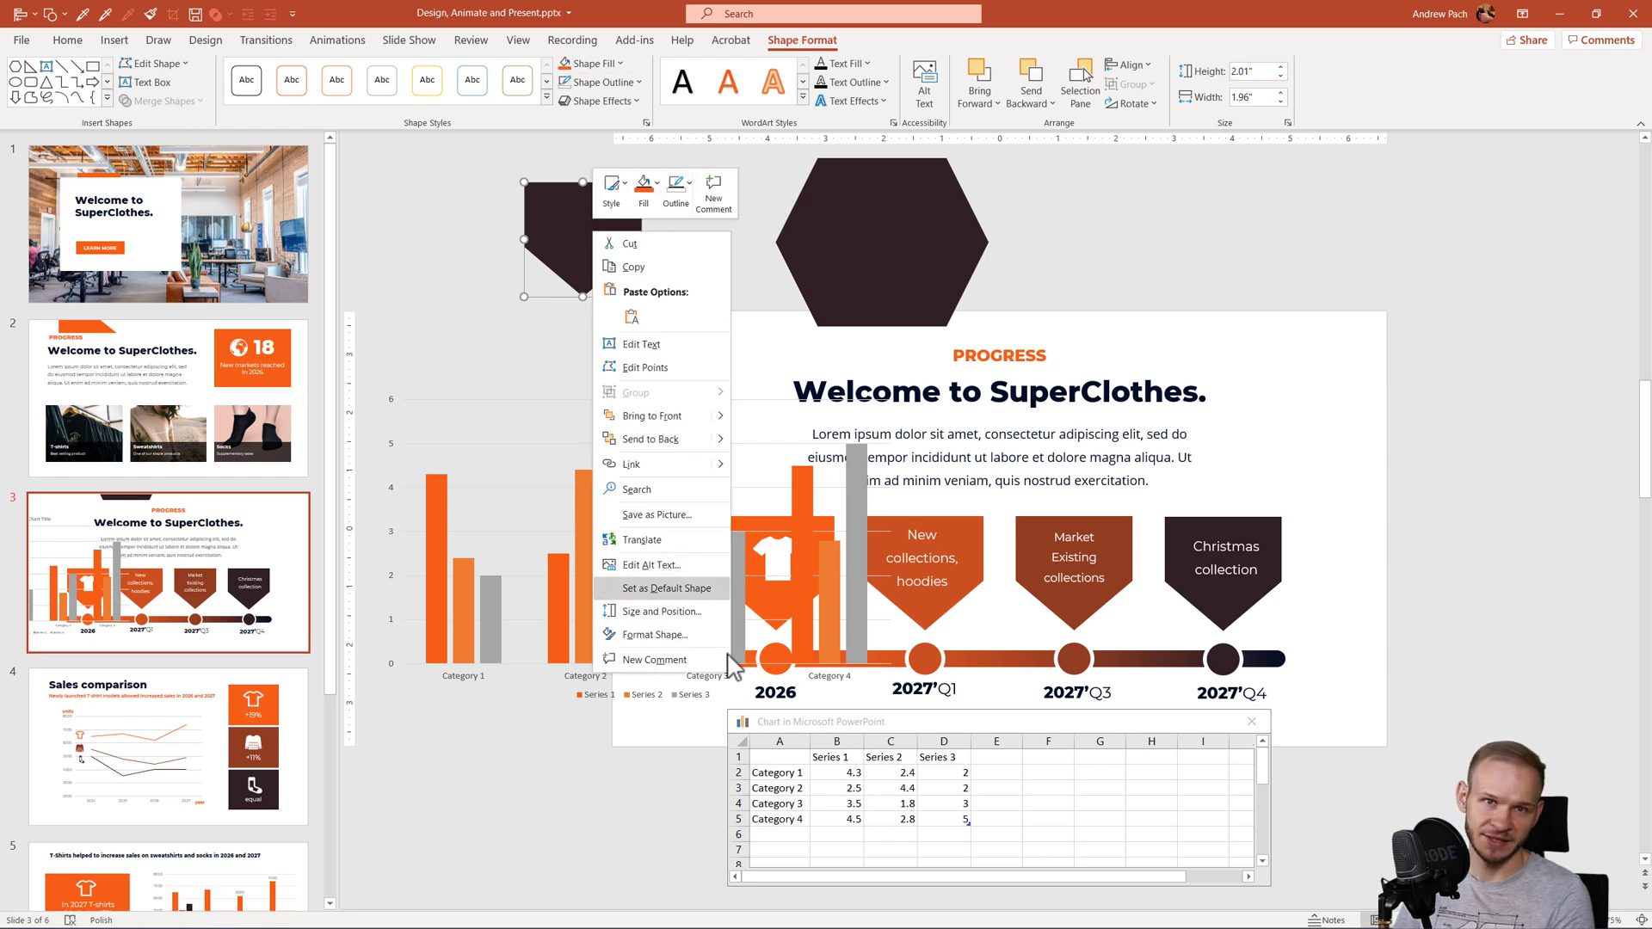
click(694, 588)
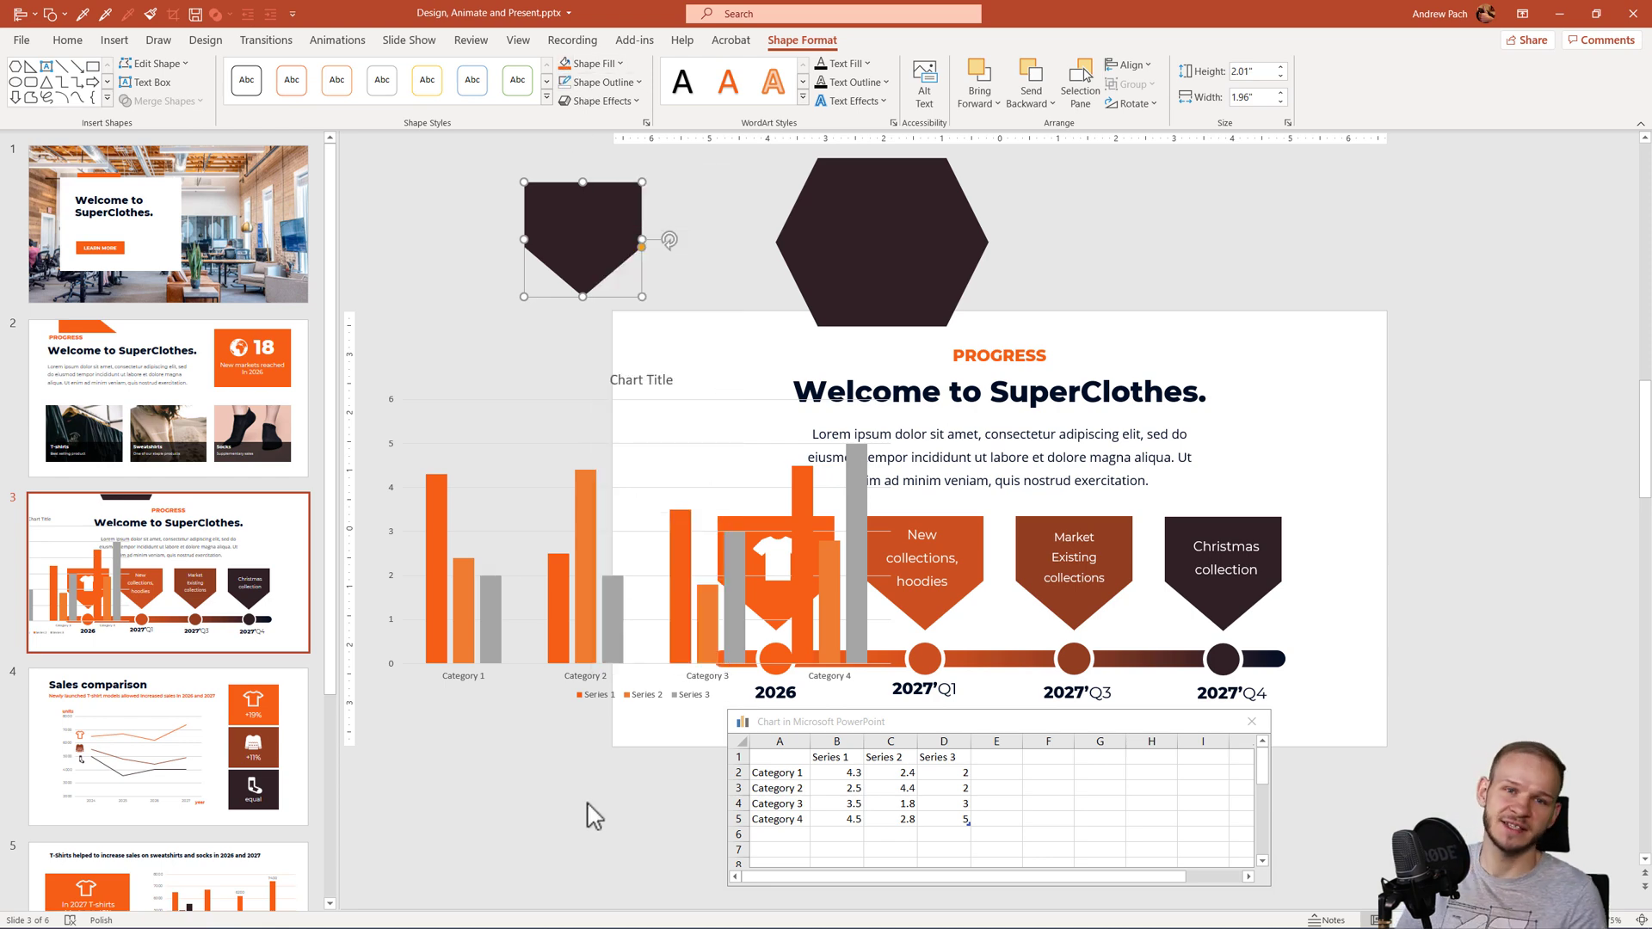